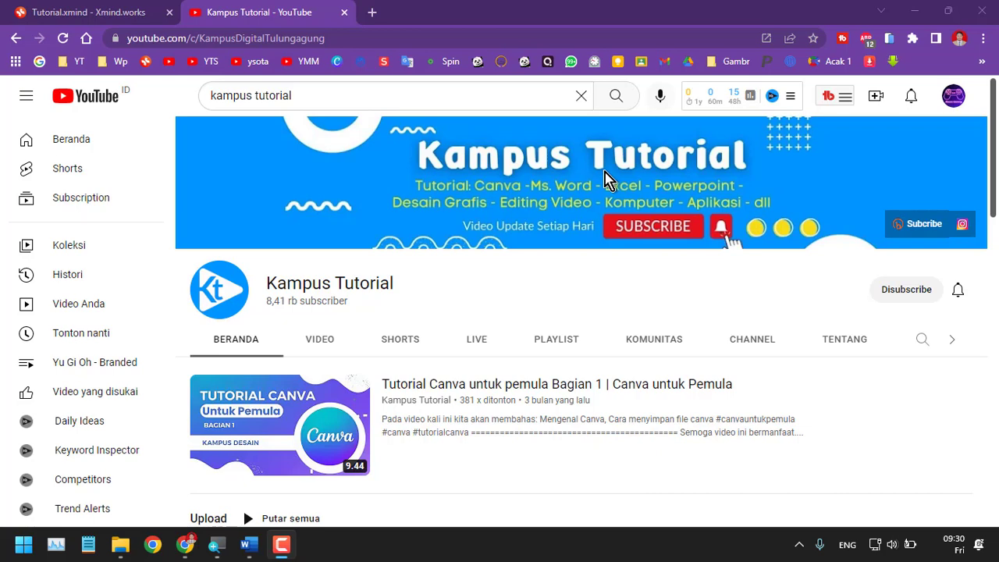
Step: Switch to the Tutorial.xmind map and bring the Penggunaan Mendeley branch's Instal mendeley di word node into view
{"action": "left_click", "coordinate": [22, 13]}
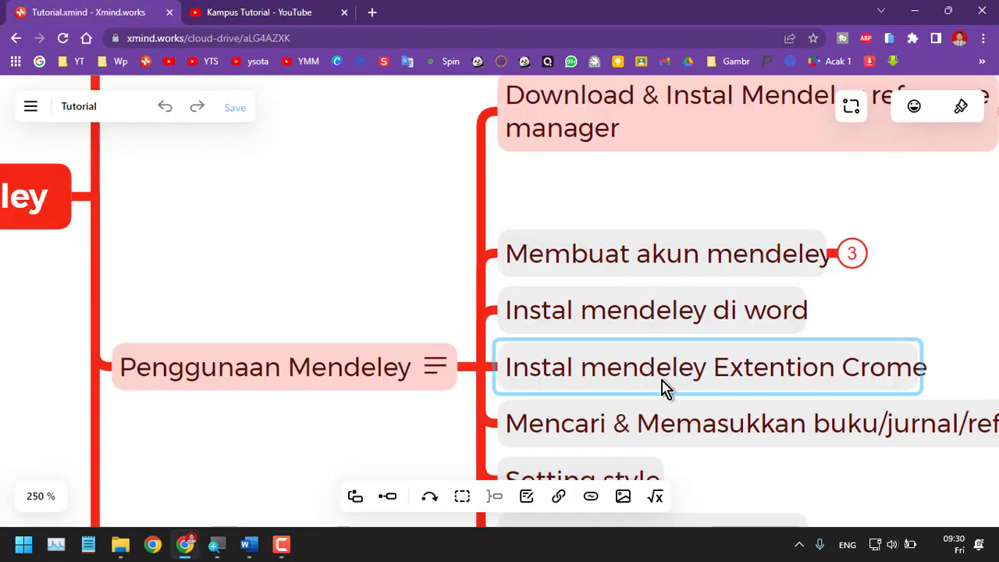
{"action": "scroll", "coordinate": [679, 374], "scroll_direction": "up", "scroll_amount": 1}
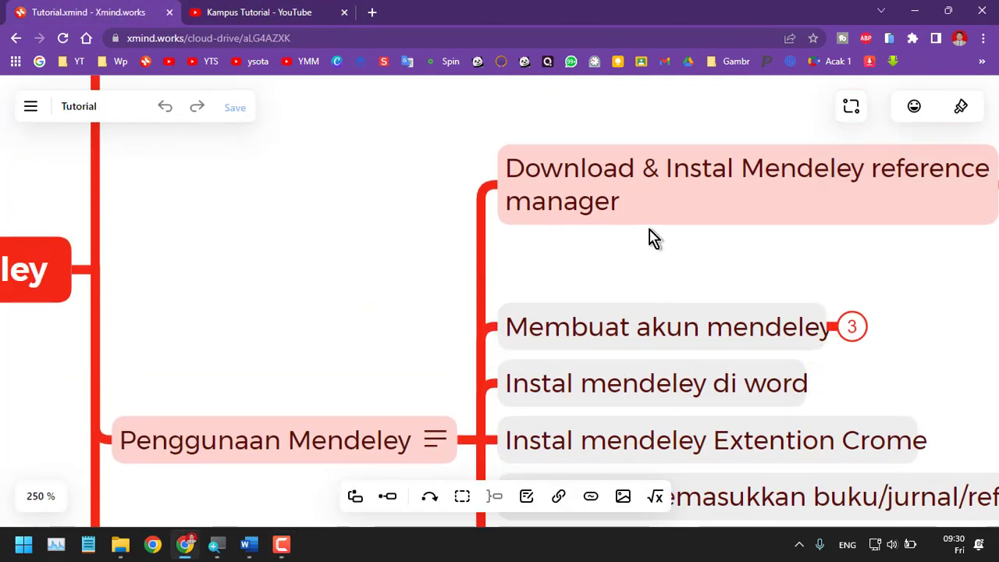
{"action": "scroll", "coordinate": [654, 328], "scroll_direction": "down", "scroll_amount": 1}
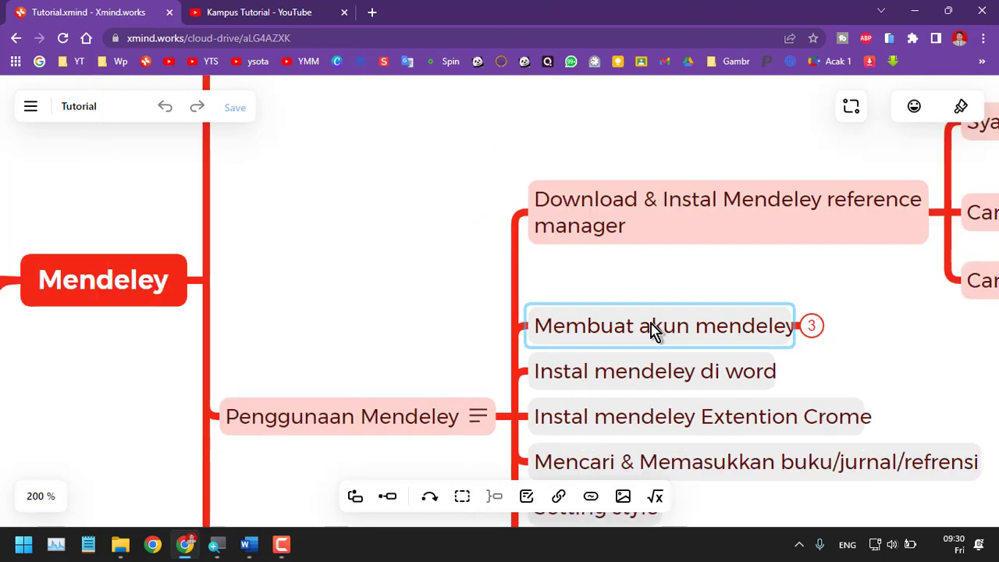
{"action": "scroll", "coordinate": [654, 329], "scroll_direction": "up", "scroll_amount": 1}
{"action": "scroll", "coordinate": [654, 329], "scroll_direction": "down", "scroll_amount": 1}
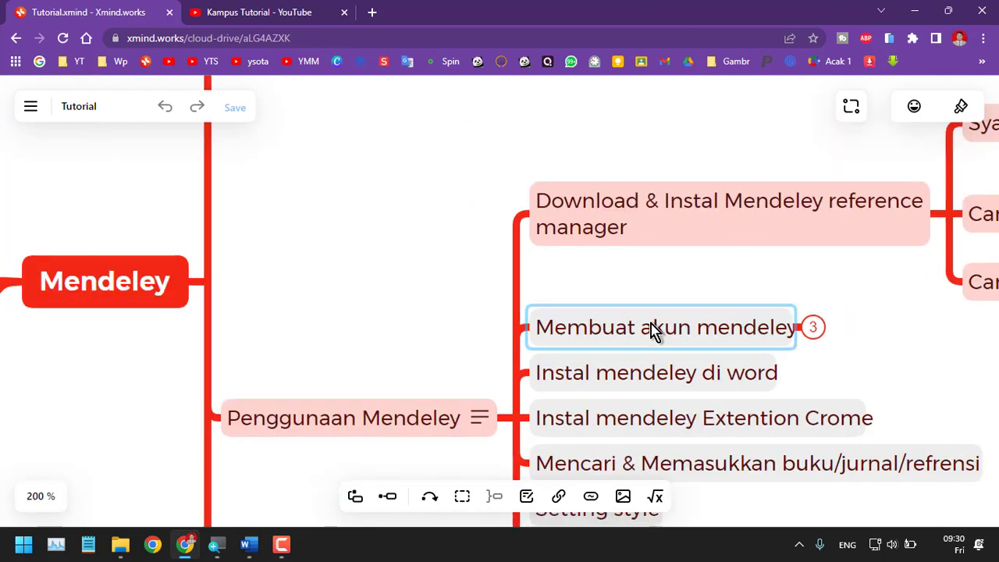
{"action": "scroll", "coordinate": [654, 329], "scroll_direction": "right", "scroll_amount": 3}
{"action": "scroll", "coordinate": [517, 363], "scroll_direction": "down", "scroll_amount": 2}
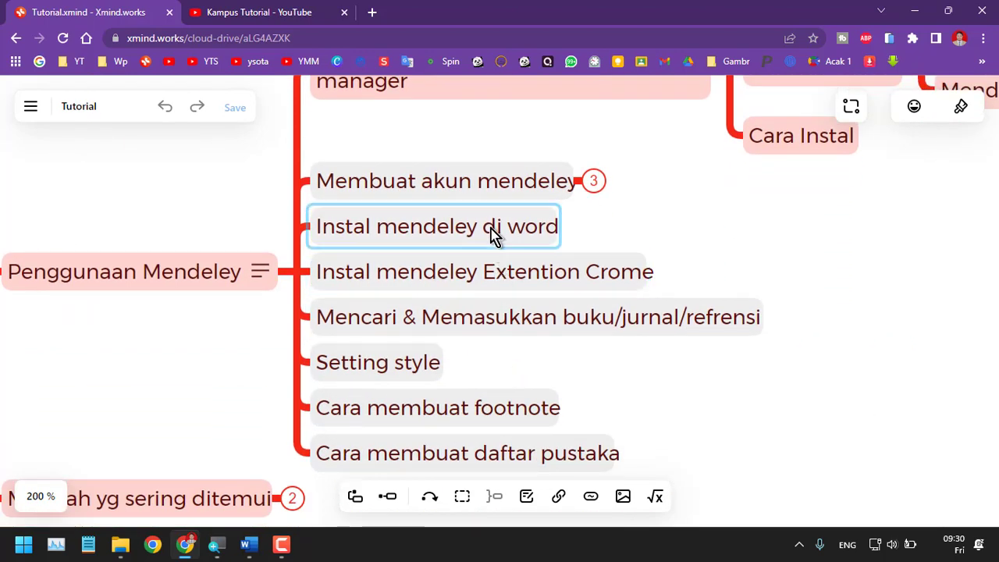
{"action": "scroll", "coordinate": [492, 235], "scroll_direction": "up", "scroll_amount": 1}
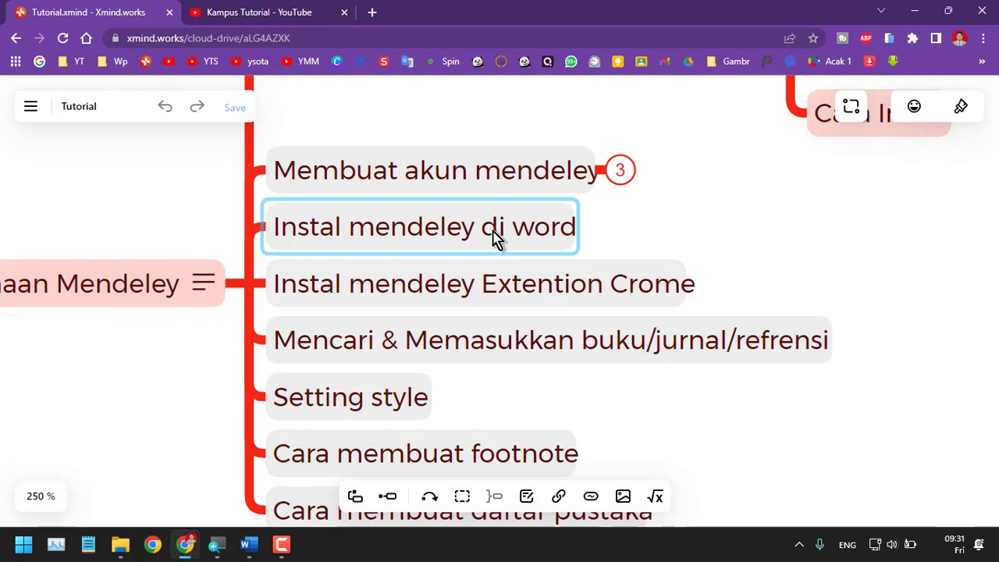
Step: Bring the blank Word Document1 forward and try Open Mendeley in the Cite-O-Matic group
{"action": "left_click", "coordinate": [248, 546]}
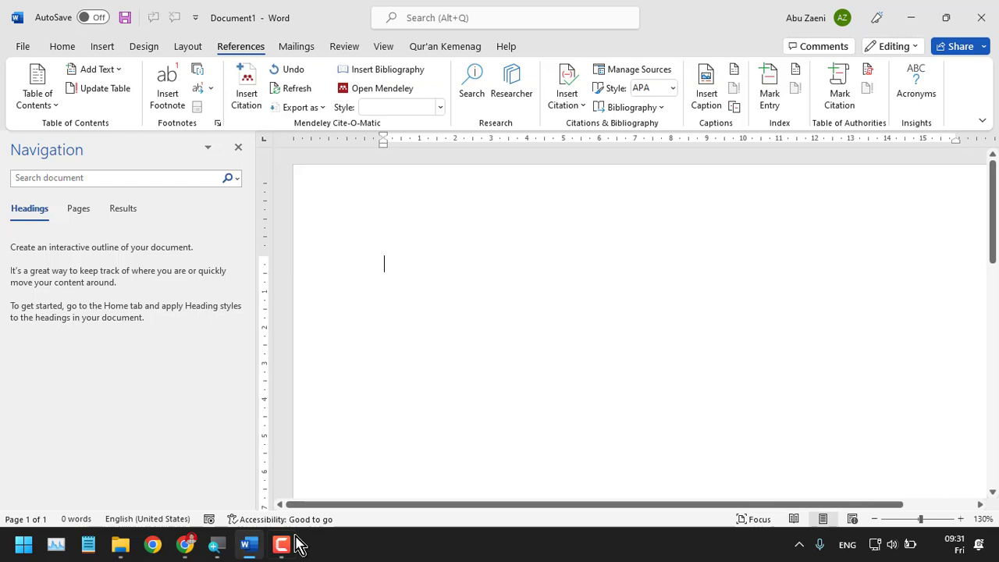
{"action": "left_click", "coordinate": [371, 90]}
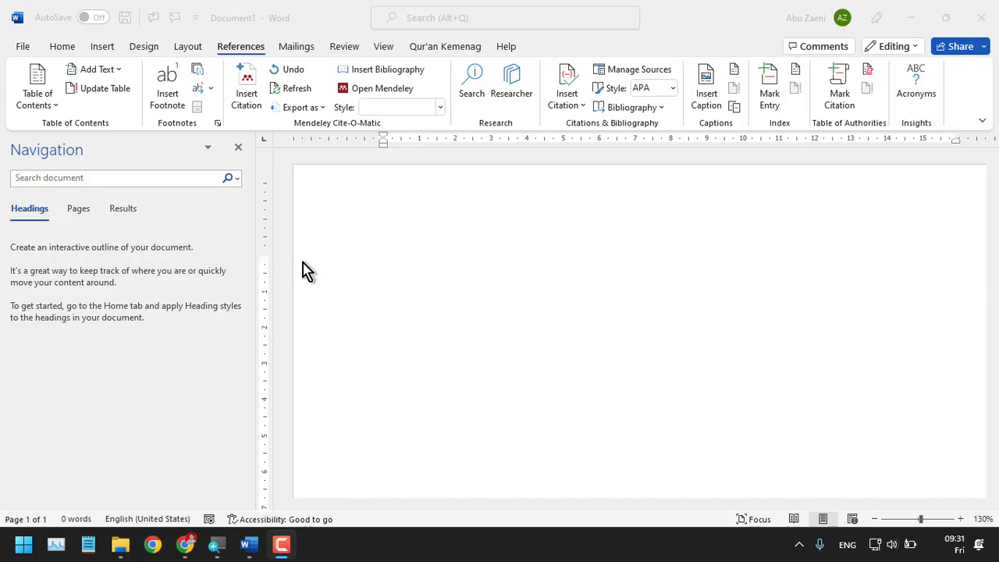
Step: Search the Start menu for 'mendele' and launch Mendeley Reference Manager
{"action": "key", "text": "super"}
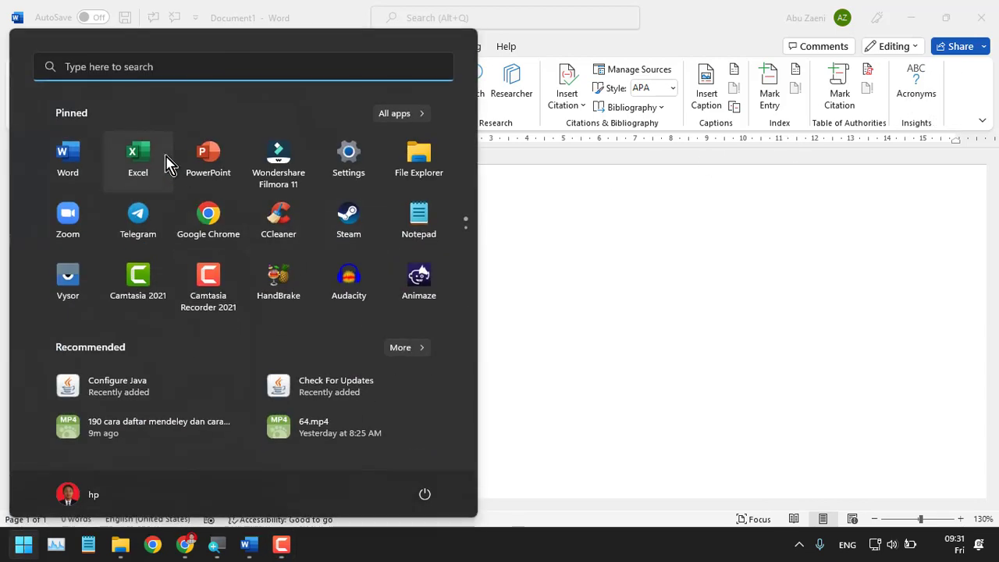
{"action": "type", "text": "mende"}
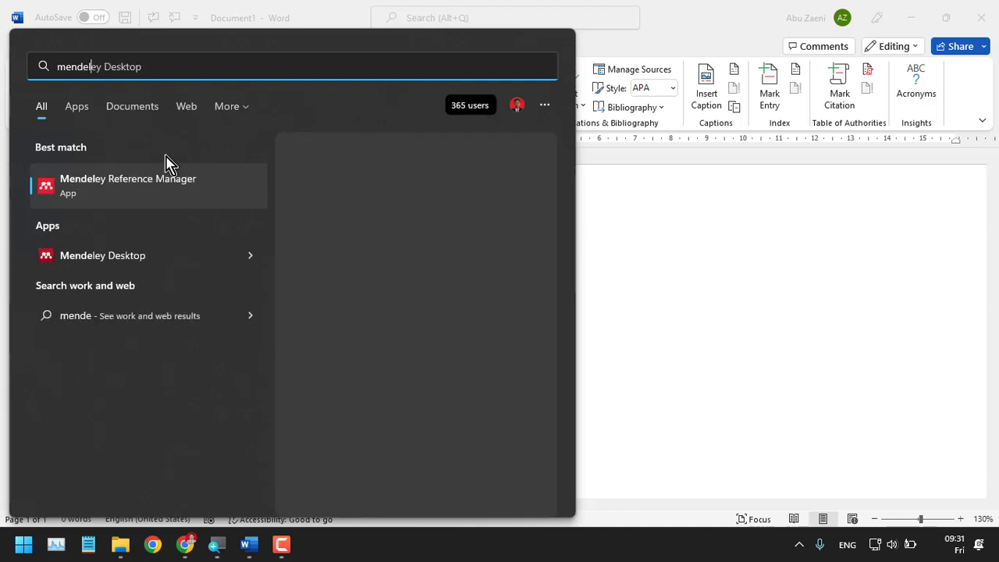
{"action": "type", "text": "le"}
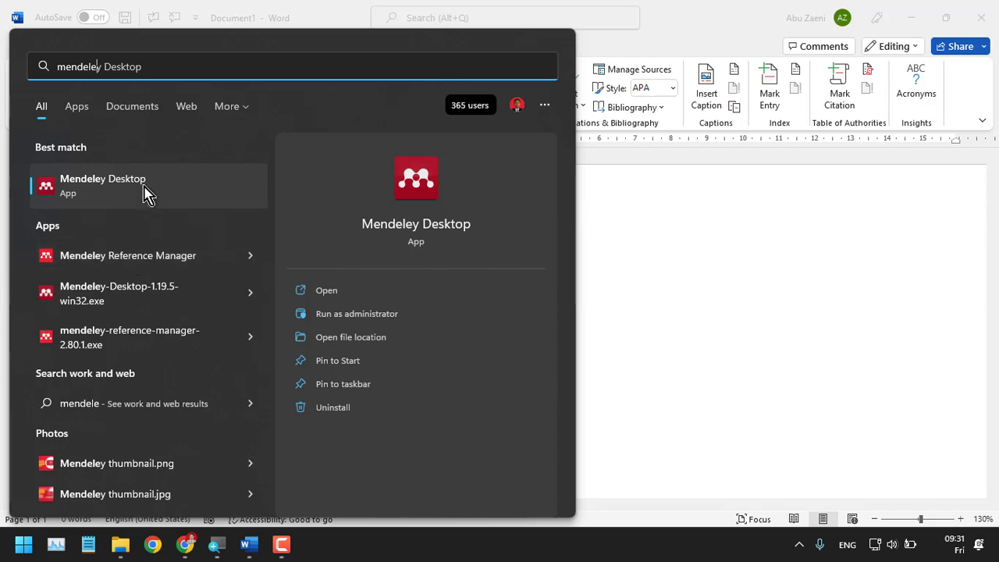
{"action": "left_click", "coordinate": [107, 265]}
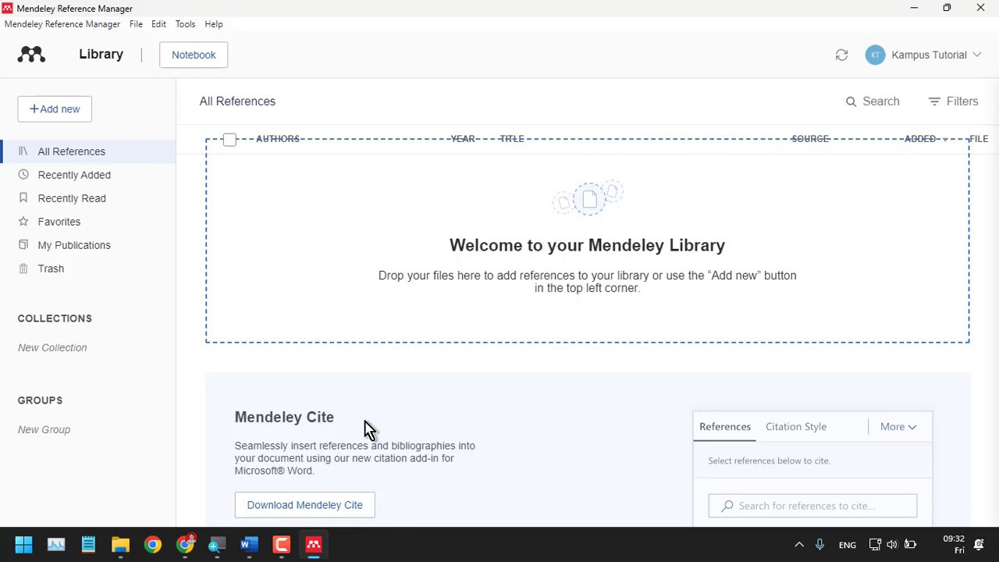
Step: Close Word, then choose Tools > Install Mendeley Cite for Microsoft Word in Mendeley
{"action": "left_click", "coordinate": [537, 531]}
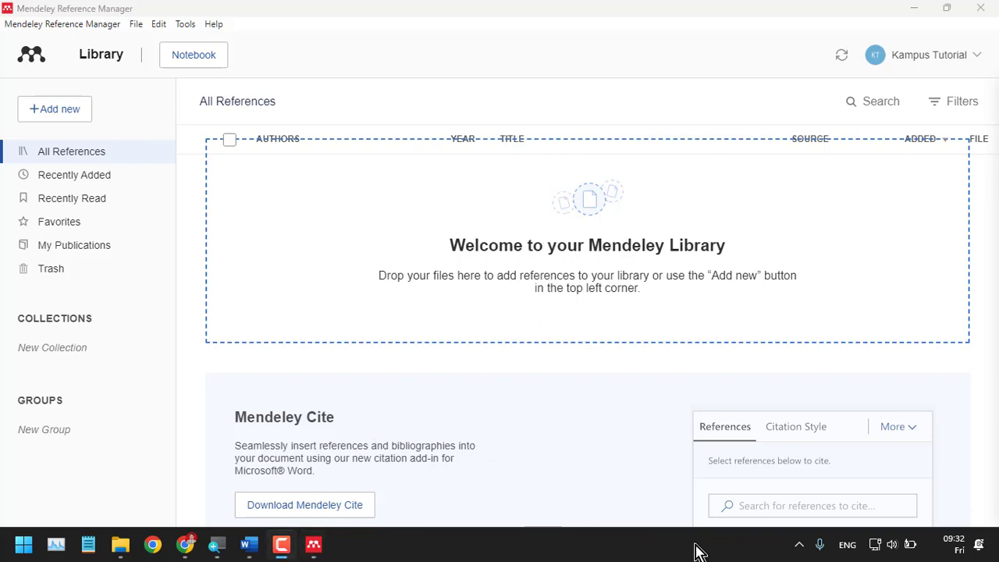
{"action": "left_click", "coordinate": [249, 543]}
{"action": "left_click", "coordinate": [981, 17]}
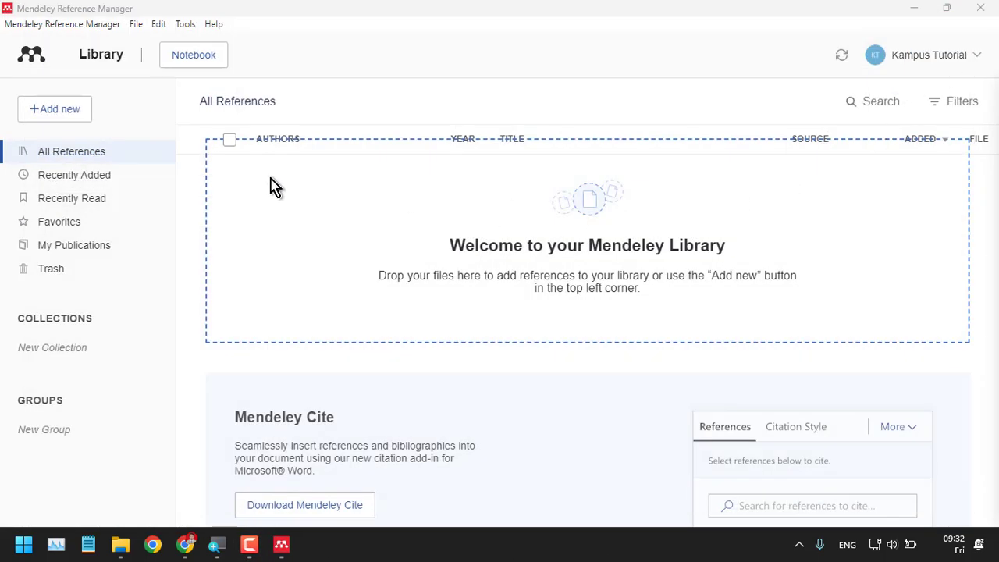
{"action": "left_click", "coordinate": [206, 25]}
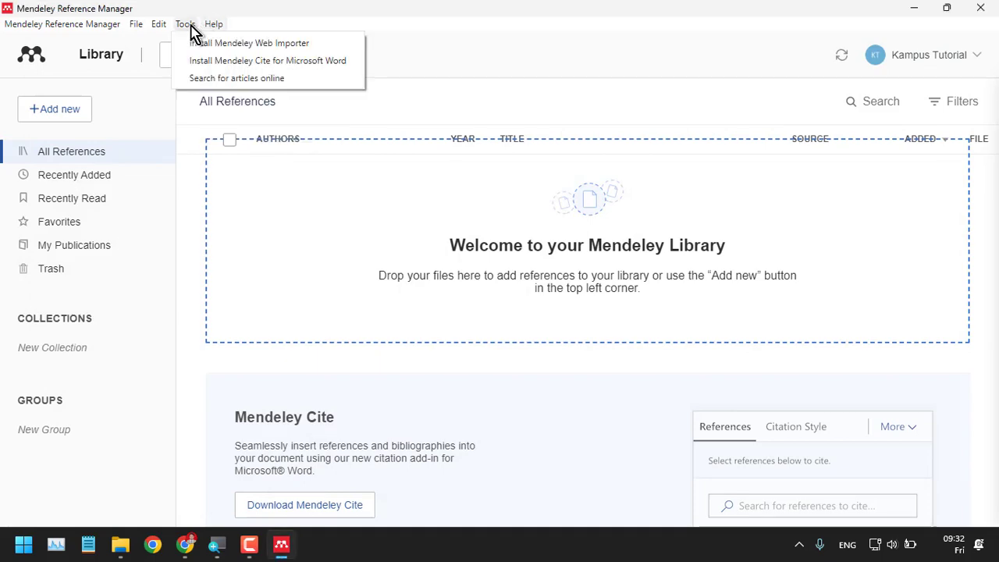
{"action": "mouse_move", "coordinate": [185, 24]}
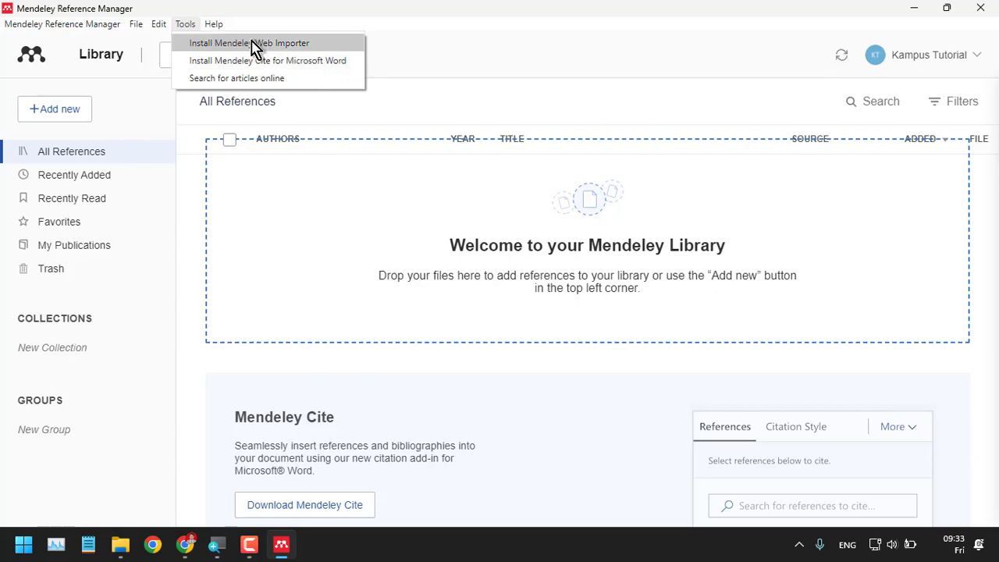
{"action": "left_click", "coordinate": [309, 69]}
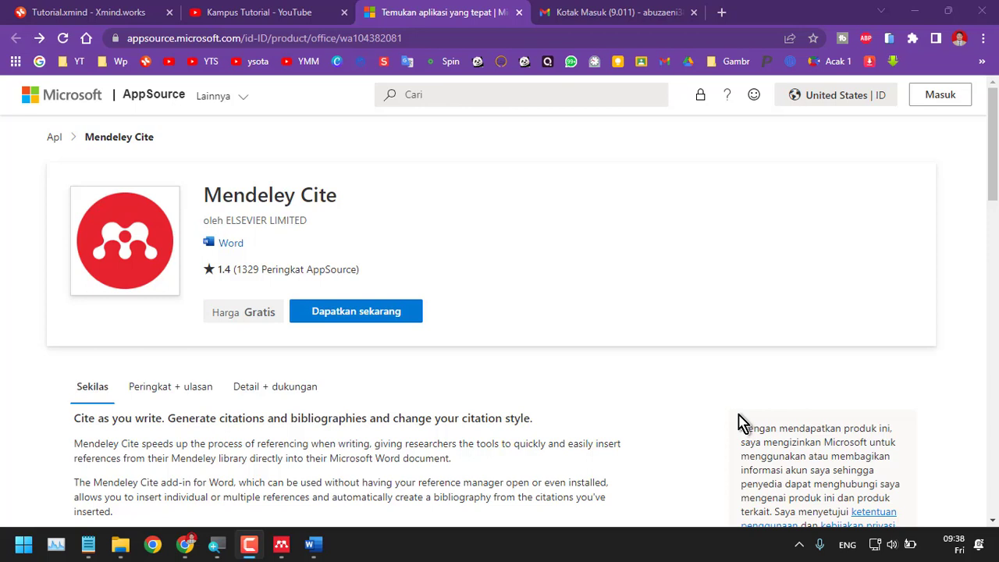
Step: Choose Dapatkan sekarang for Mendeley Cite and submit the work account e-mail to sign in
{"action": "left_click", "coordinate": [385, 316]}
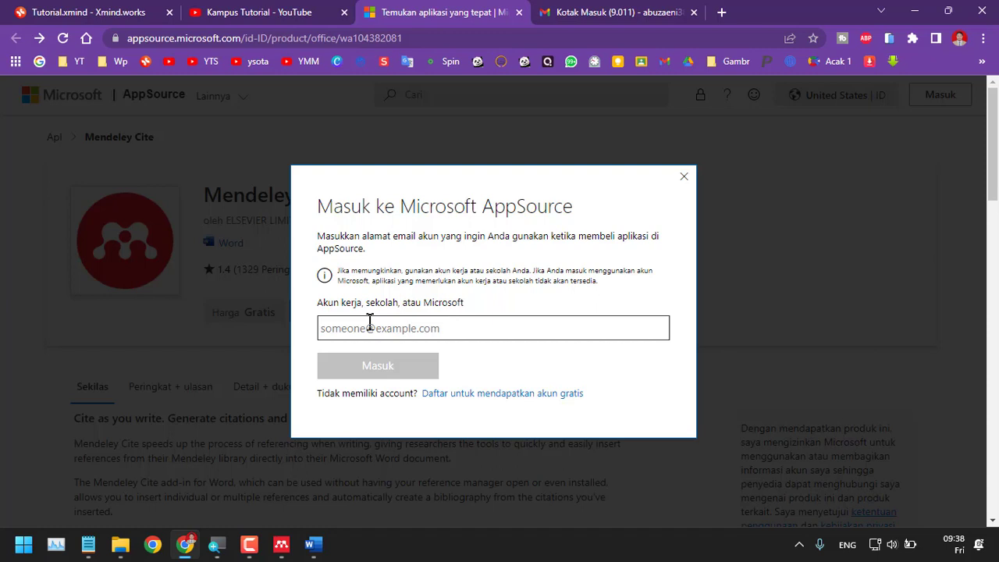
{"action": "left_click", "coordinate": [370, 322]}
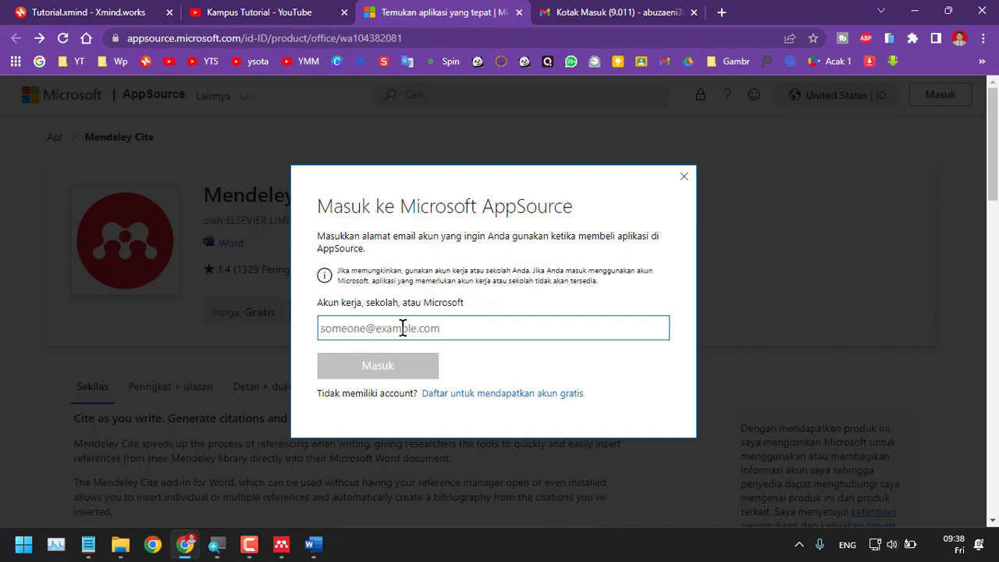
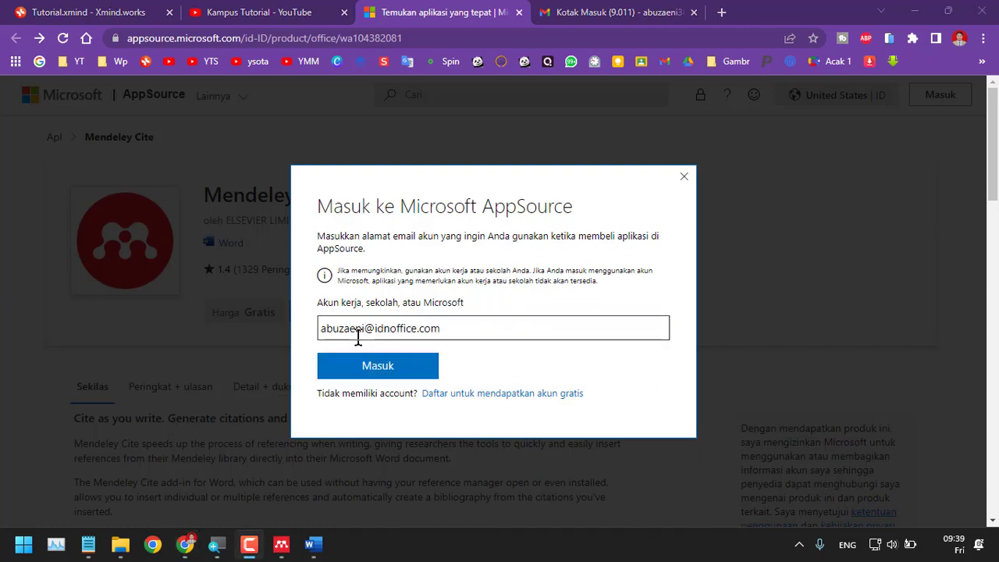
{"action": "left_click", "coordinate": [415, 365]}
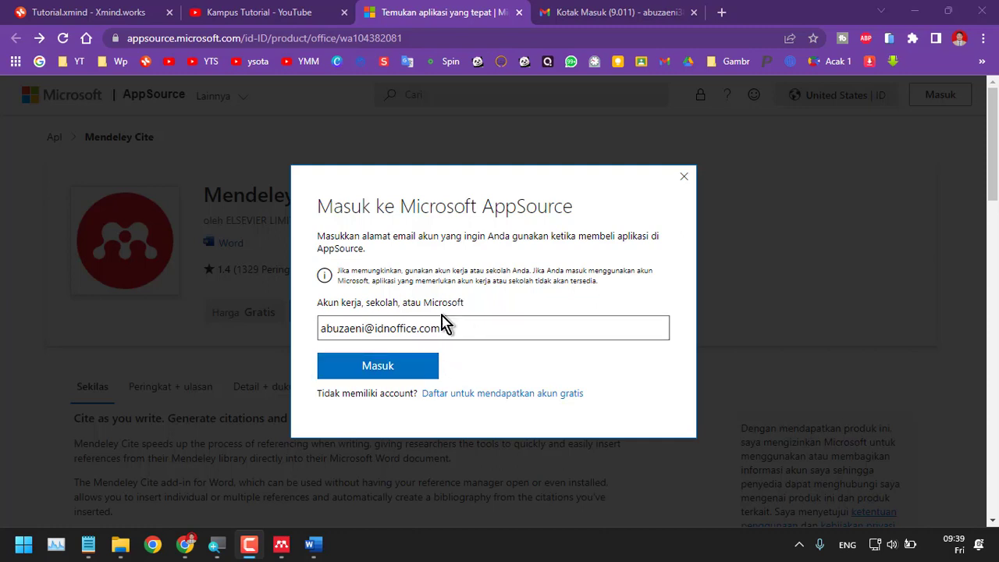
Step: Finish signing in with the password, reopen the Mendeley Cite page, and save it with Simpan ke daftar saya
{"action": "left_click", "coordinate": [405, 365]}
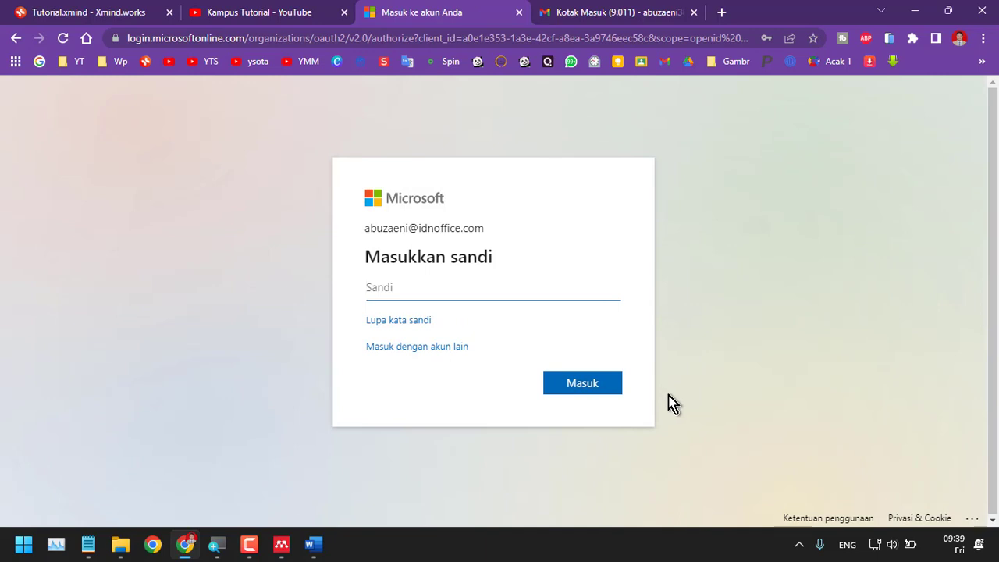
{"action": "left_click", "coordinate": [585, 386]}
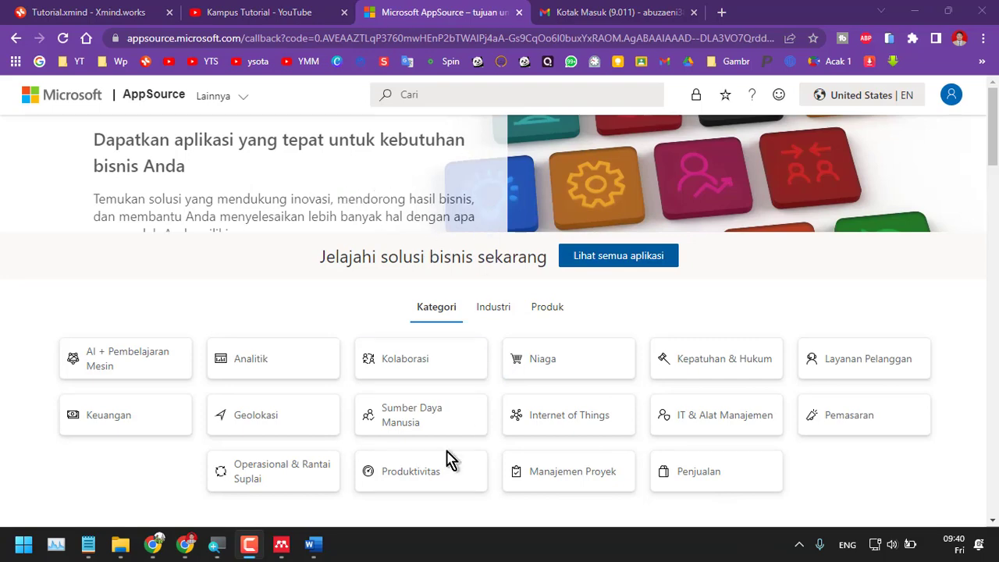
{"action": "left_click", "coordinate": [282, 544]}
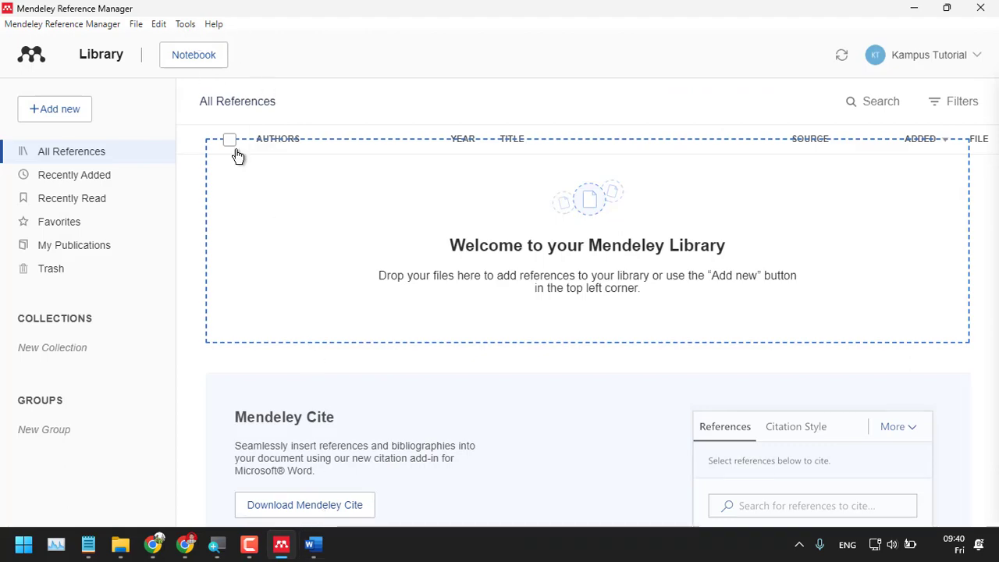
{"action": "left_click", "coordinate": [329, 512]}
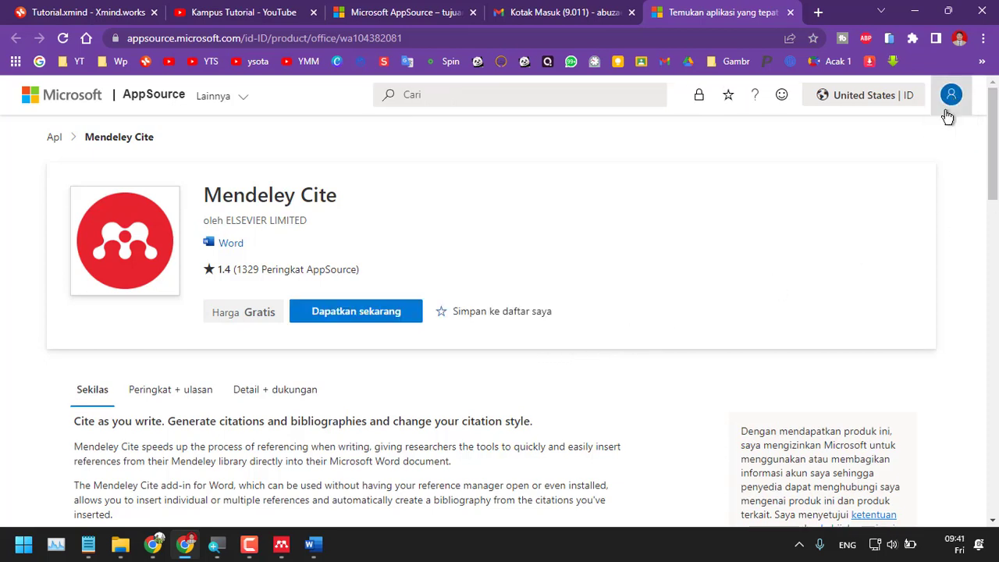
{"action": "left_click", "coordinate": [460, 316]}
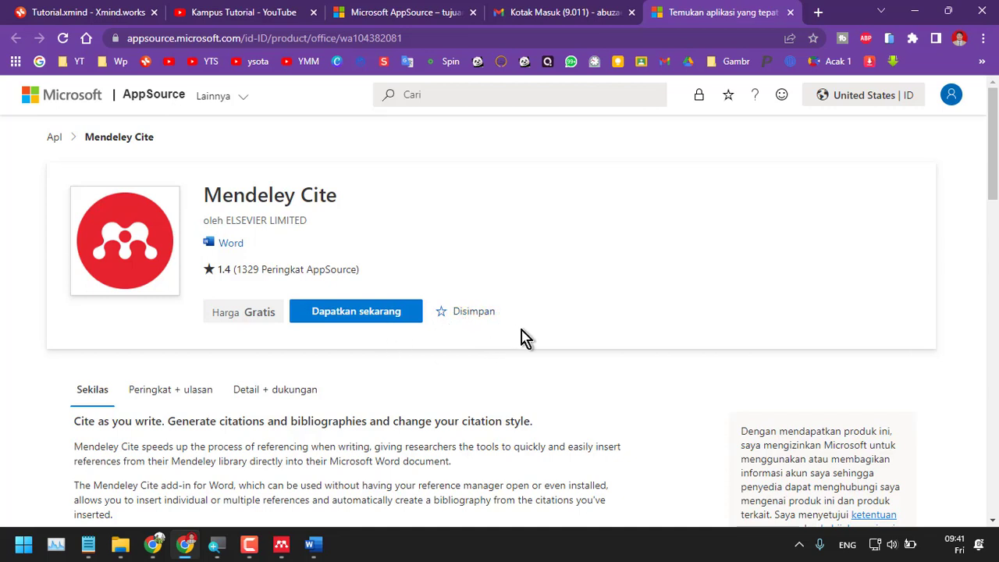
Step: Open the Dapatkan sekarang contact form and move the surname from Nama into Nama Belakang
{"action": "left_click", "coordinate": [376, 322]}
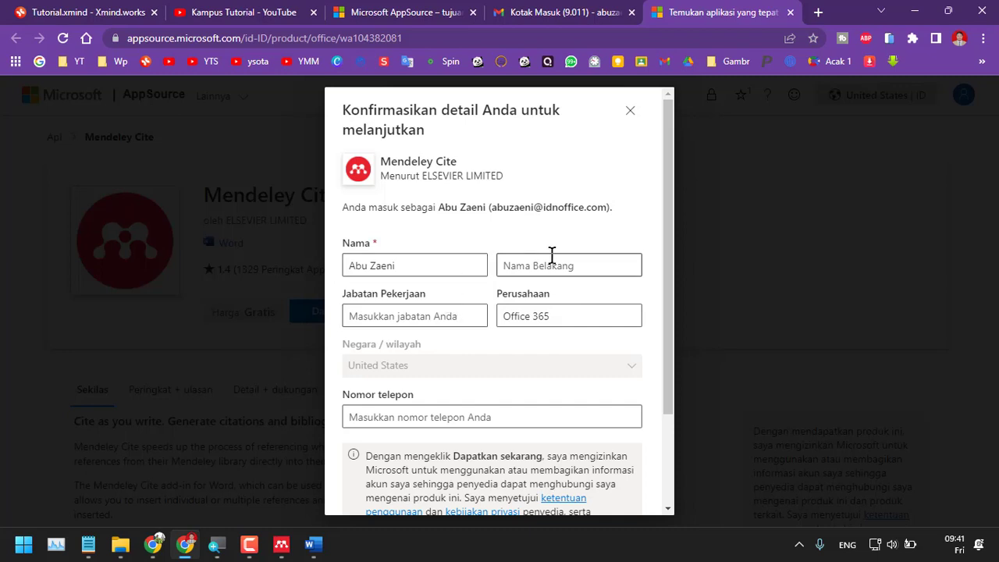
{"action": "left_click", "coordinate": [385, 266]}
{"action": "double_click", "coordinate": [385, 266]}
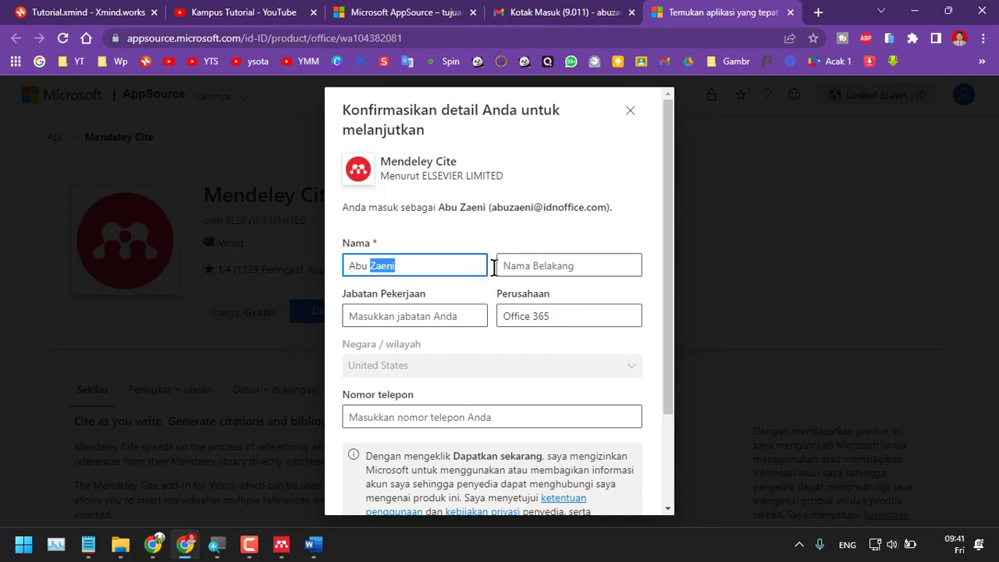
{"action": "key", "text": "ctrl+x"}
{"action": "left_click", "coordinate": [582, 267]}
{"action": "key", "text": "ctrl+v"}
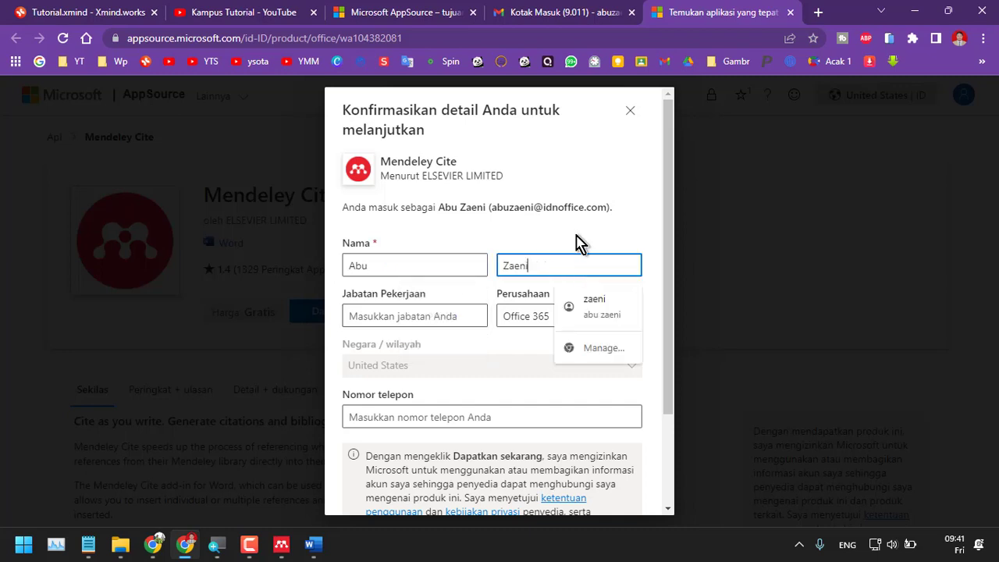
{"action": "left_click", "coordinate": [577, 242]}
{"action": "left_click", "coordinate": [447, 315]}
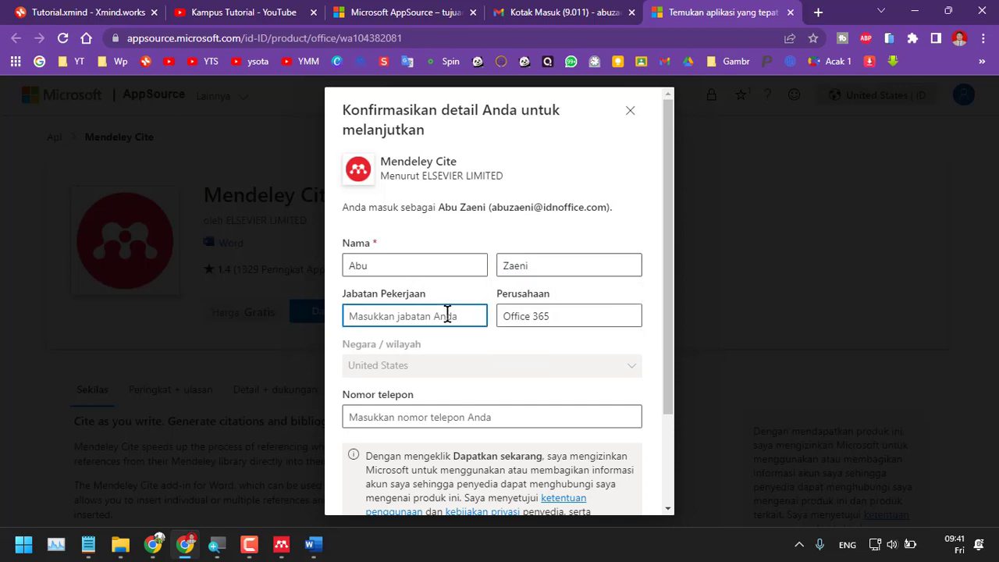
Step: Submit the completed contact details with Dapatkan sekarang to acquire Mendeley Cite
{"action": "scroll", "coordinate": [447, 314], "scroll_direction": "down", "scroll_amount": 3}
{"action": "scroll", "coordinate": [446, 314], "scroll_direction": "up", "scroll_amount": 3}
{"action": "scroll", "coordinate": [449, 320], "scroll_direction": "down", "scroll_amount": 3}
{"action": "left_click_drag", "start_coordinate": [584, 195], "coordinate": [455, 195]}
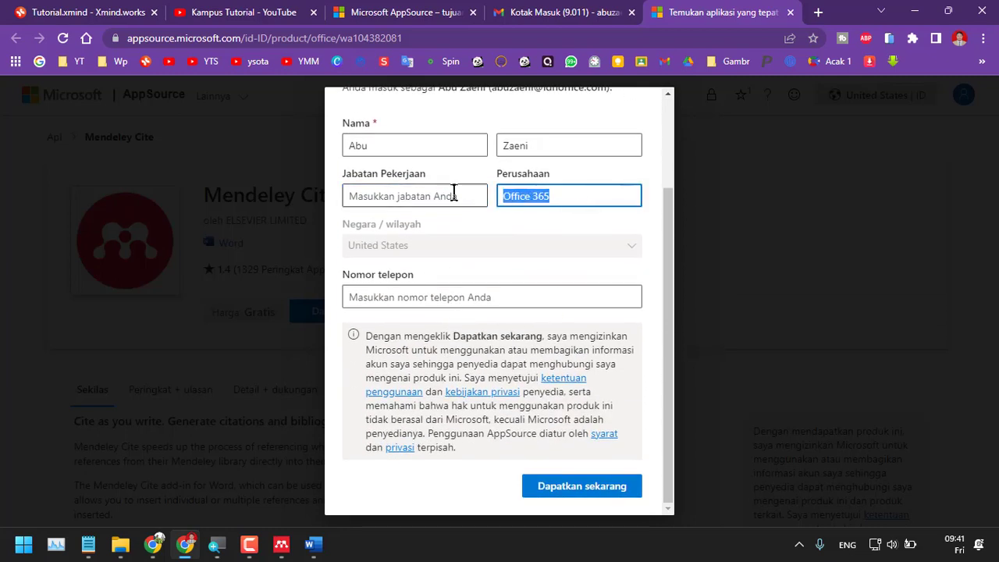
{"action": "left_click", "coordinate": [605, 490]}
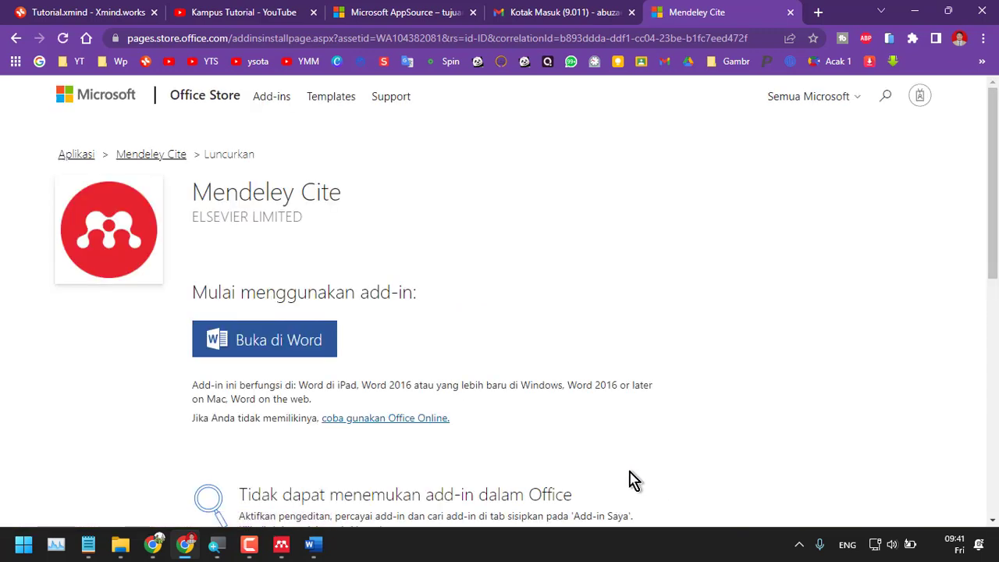
Step: Close Word, then launch Mendeley Cite via 'Buka di Word' and allow Chrome's 'Open Word' prompt
{"action": "left_click", "coordinate": [313, 545]}
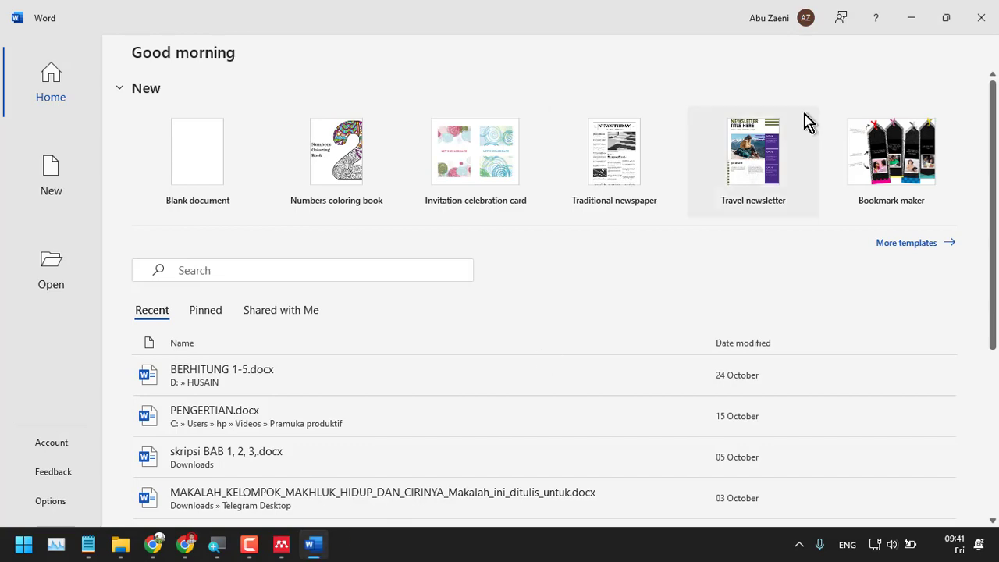
{"action": "left_click", "coordinate": [981, 17]}
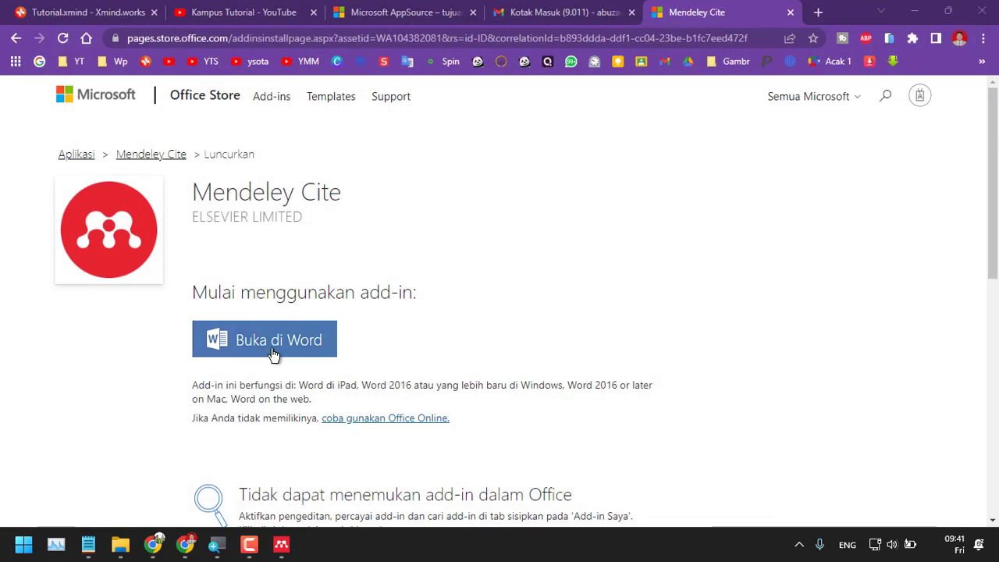
{"action": "left_click", "coordinate": [272, 355]}
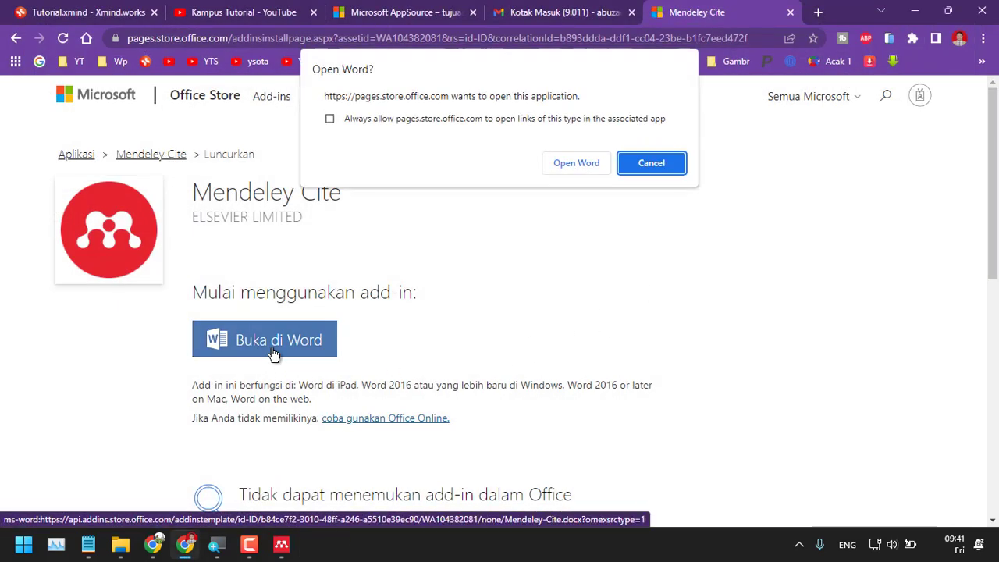
{"action": "left_click", "coordinate": [591, 164]}
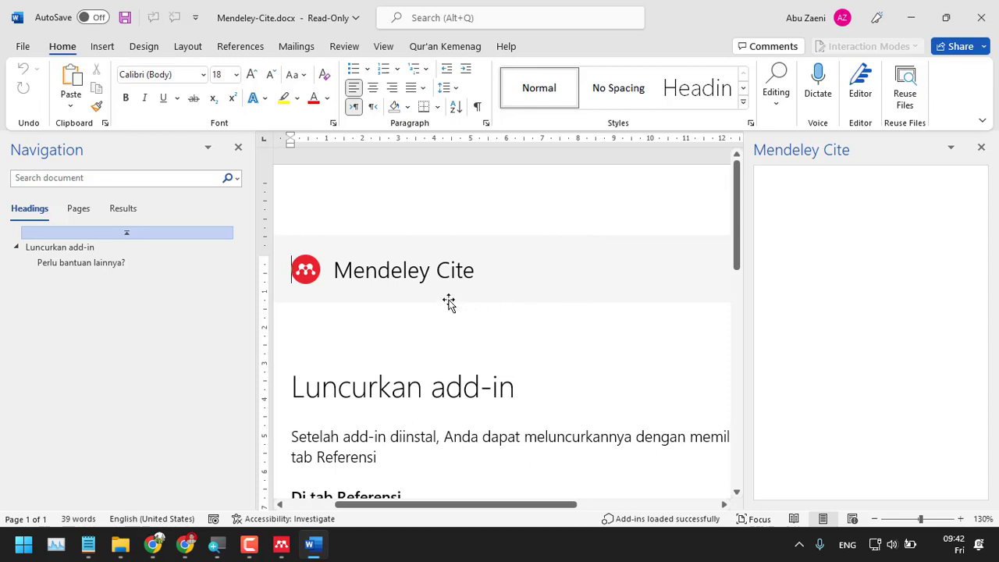
Step: Scroll through the Mendeley-Cite.docx launch guide and the Mendeley Cite welcome pane
{"action": "scroll", "coordinate": [435, 273], "scroll_direction": "down", "scroll_amount": 1}
{"action": "scroll", "coordinate": [435, 274], "scroll_direction": "down", "scroll_amount": 2}
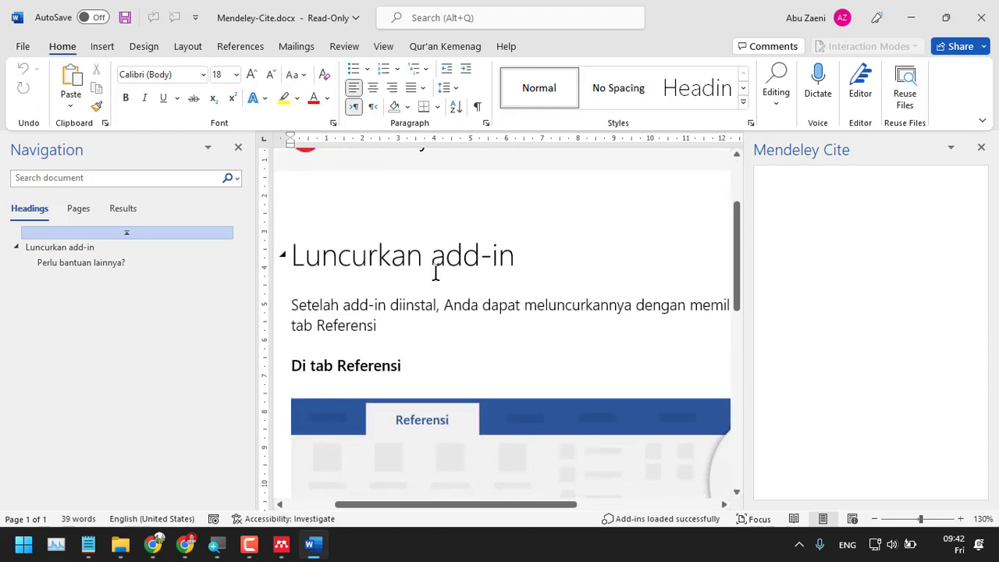
{"action": "scroll", "coordinate": [435, 273], "scroll_direction": "down", "scroll_amount": 3}
{"action": "scroll", "coordinate": [436, 275], "scroll_direction": "down", "scroll_amount": 2}
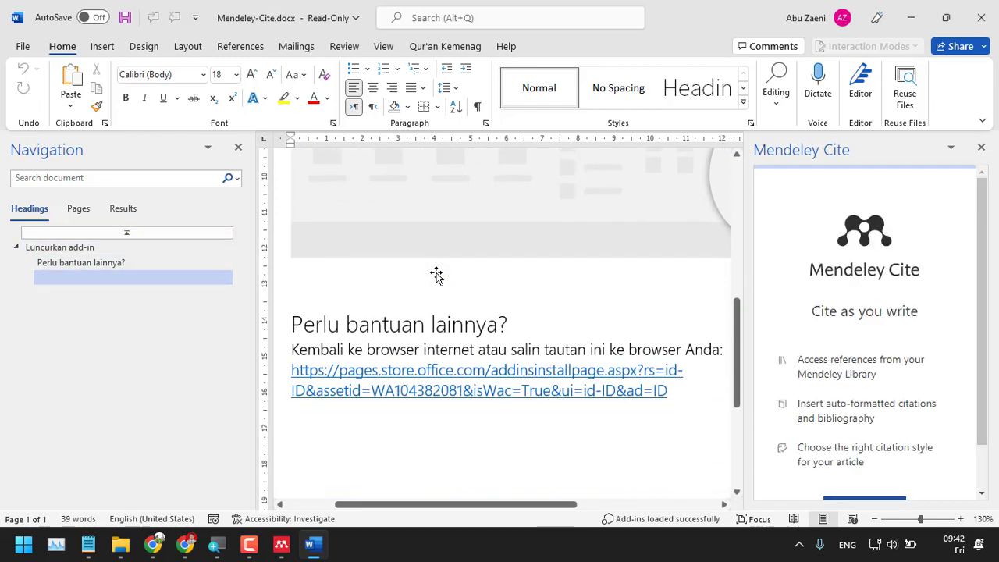
{"action": "scroll", "coordinate": [436, 273], "scroll_direction": "up", "scroll_amount": 4}
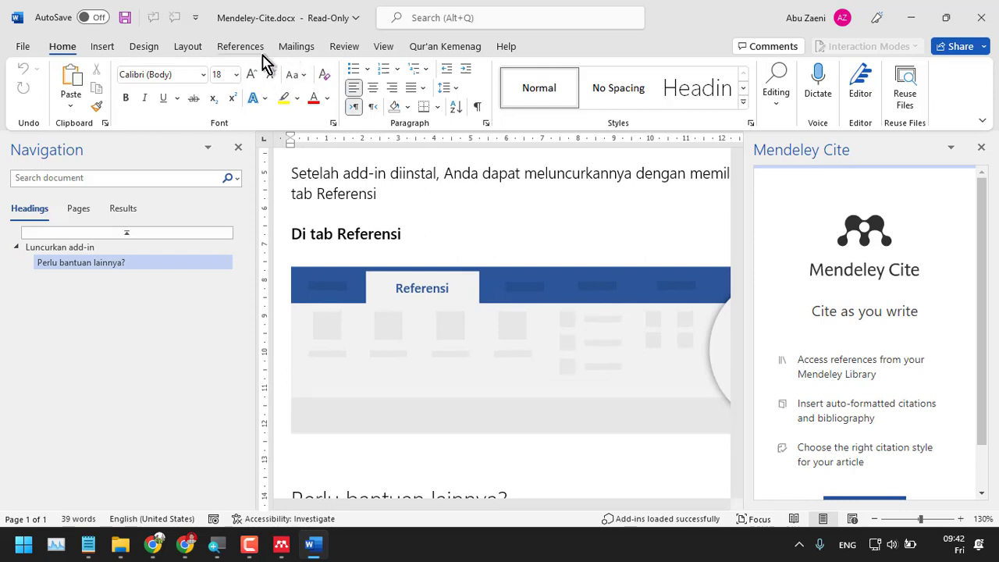
{"action": "scroll", "coordinate": [957, 429], "scroll_direction": "down", "scroll_amount": 2}
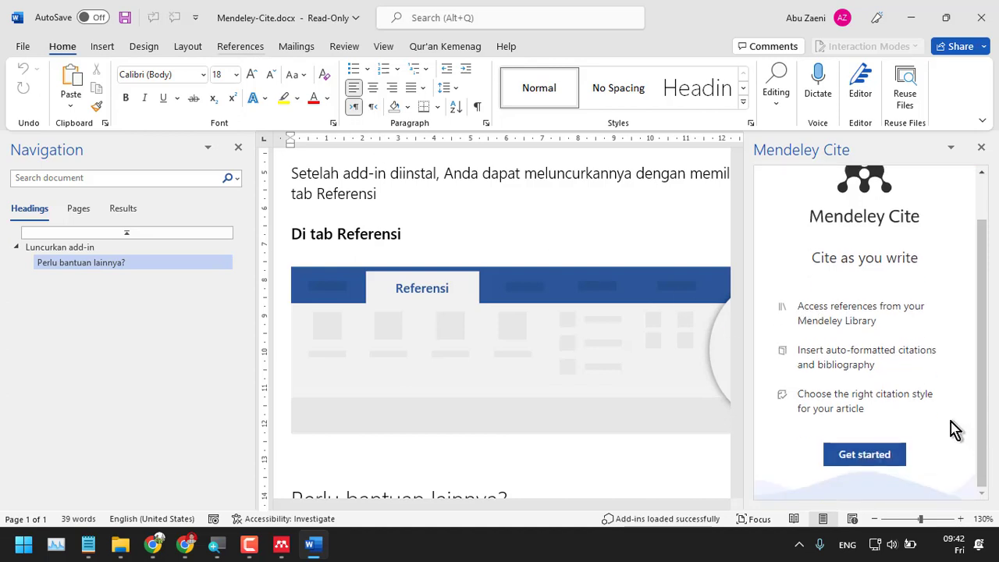
{"action": "scroll", "coordinate": [956, 430], "scroll_direction": "up", "scroll_amount": 2}
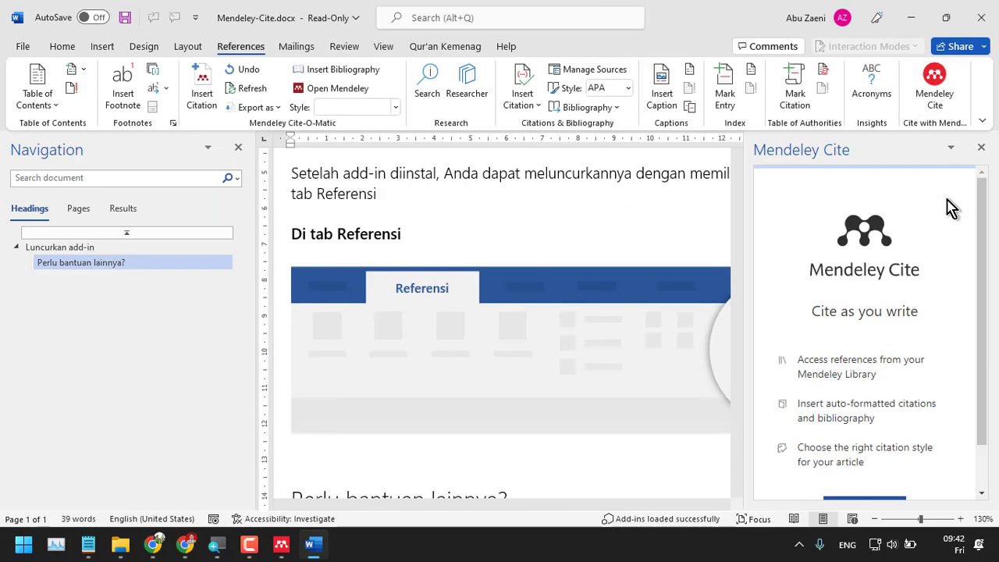
Step: Launch the Mendeley Cite pane from the ribbon, then close, reopen and reload it
{"action": "left_click", "coordinate": [947, 92]}
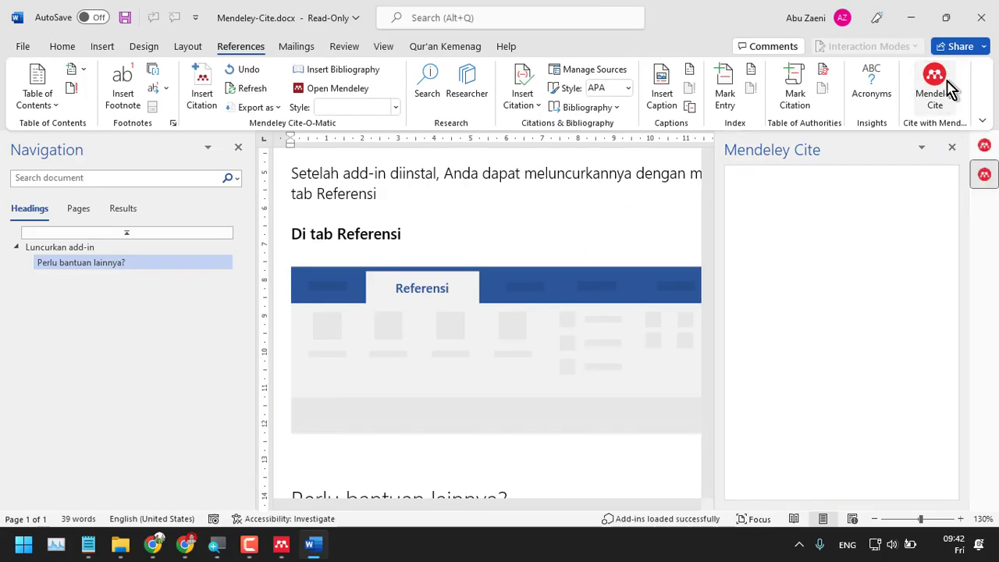
{"action": "left_click", "coordinate": [984, 175]}
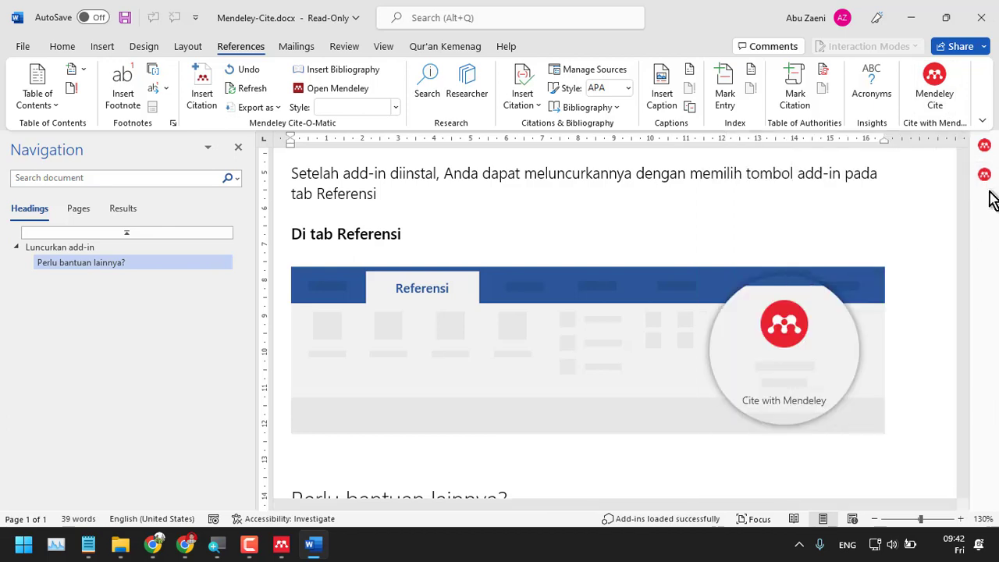
{"action": "left_click", "coordinate": [983, 146]}
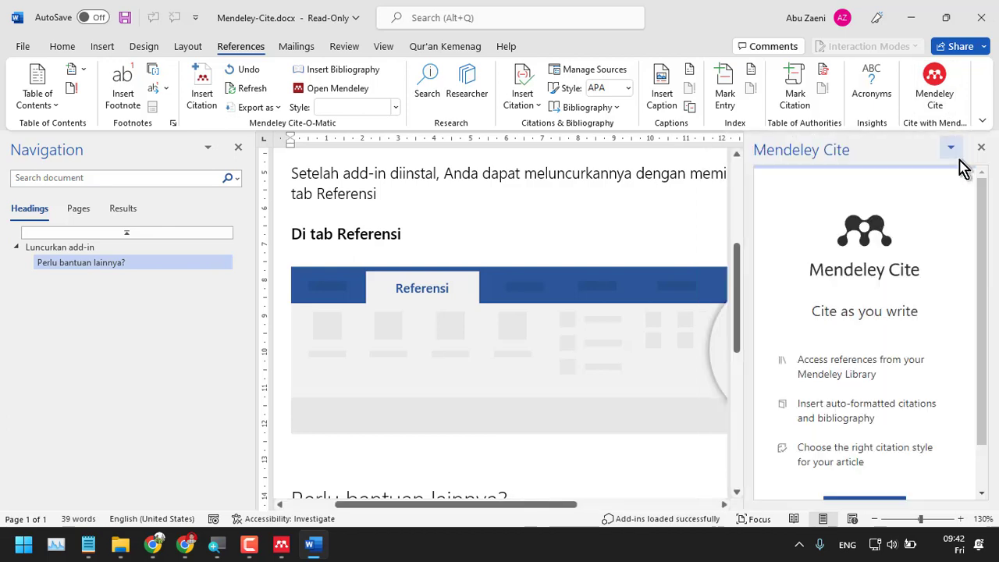
{"action": "left_click", "coordinate": [936, 94]}
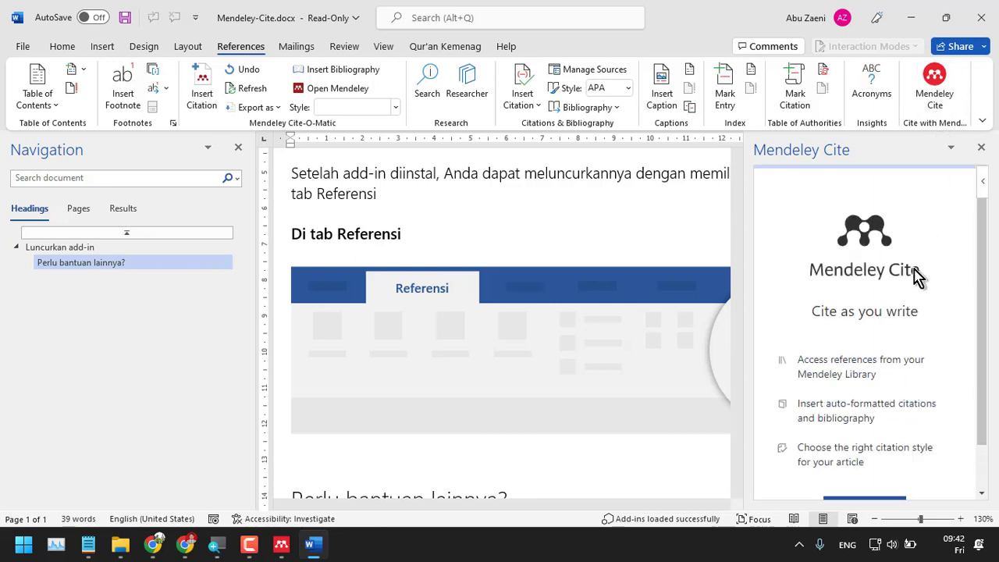
Step: Click Get started at the bottom of the Mendeley Cite pane to begin signing in
{"action": "scroll", "coordinate": [956, 258], "scroll_direction": "down", "scroll_amount": 2}
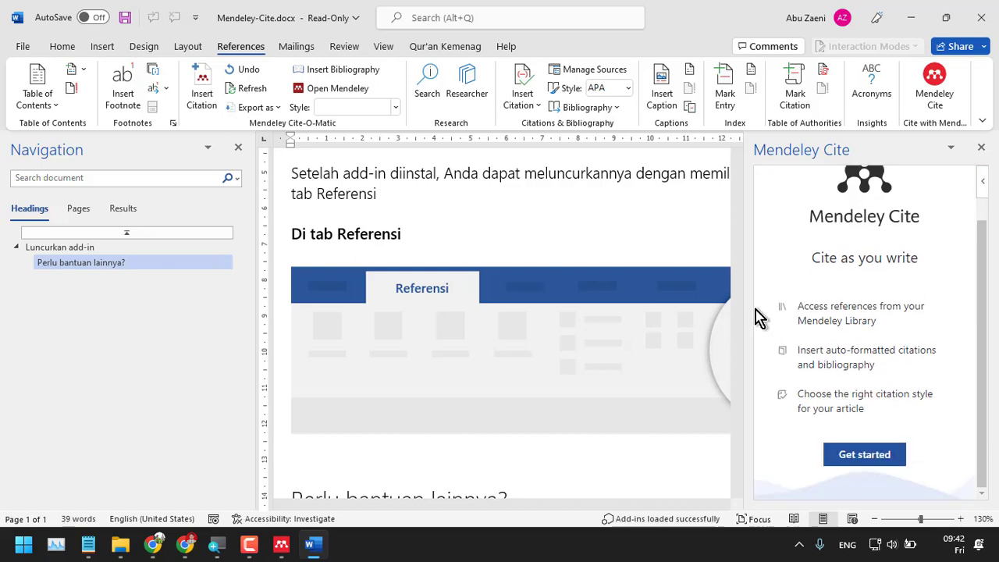
{"action": "scroll", "coordinate": [675, 290], "scroll_direction": "down", "scroll_amount": 2}
{"action": "scroll", "coordinate": [672, 289], "scroll_direction": "down", "scroll_amount": 3}
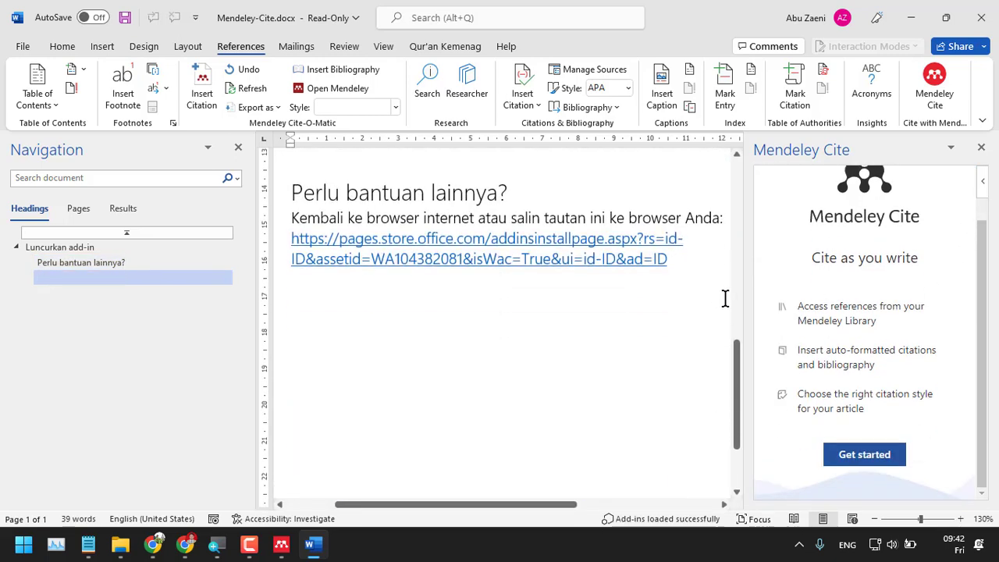
{"action": "left_click", "coordinate": [865, 458]}
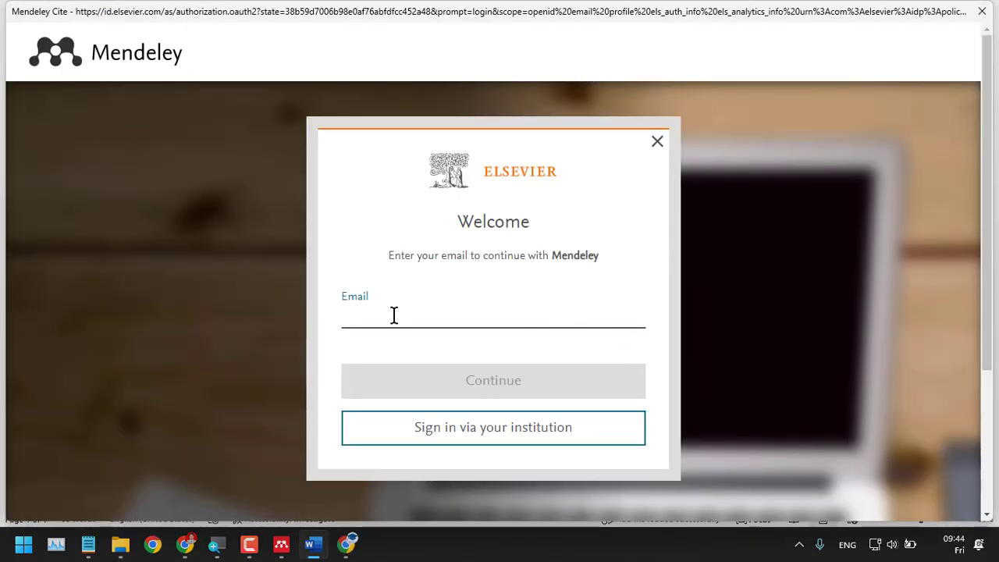
Step: Sign in to Mendeley Cite with the saved account e-mail and the account password
{"action": "left_click", "coordinate": [394, 315]}
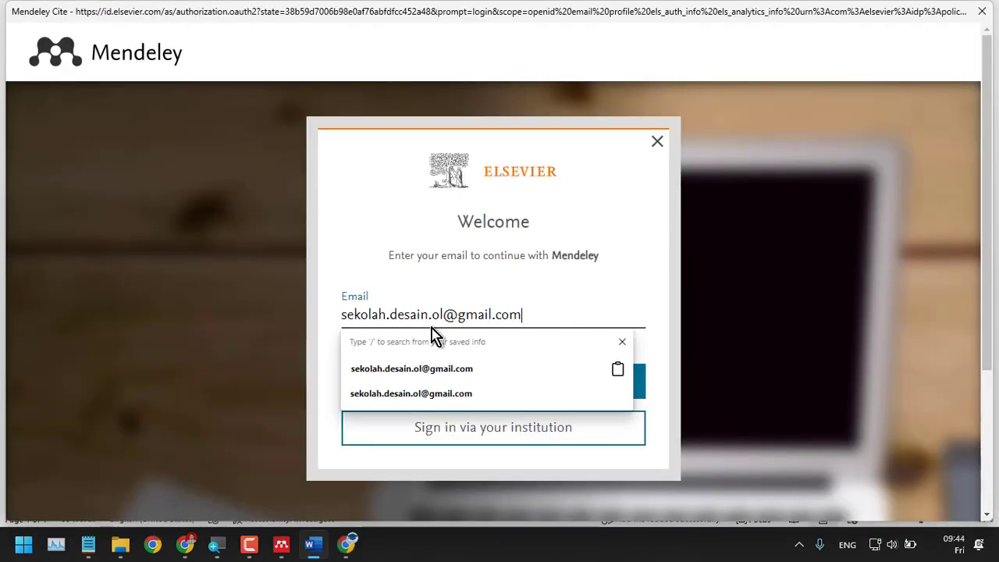
{"action": "left_click", "coordinate": [484, 374]}
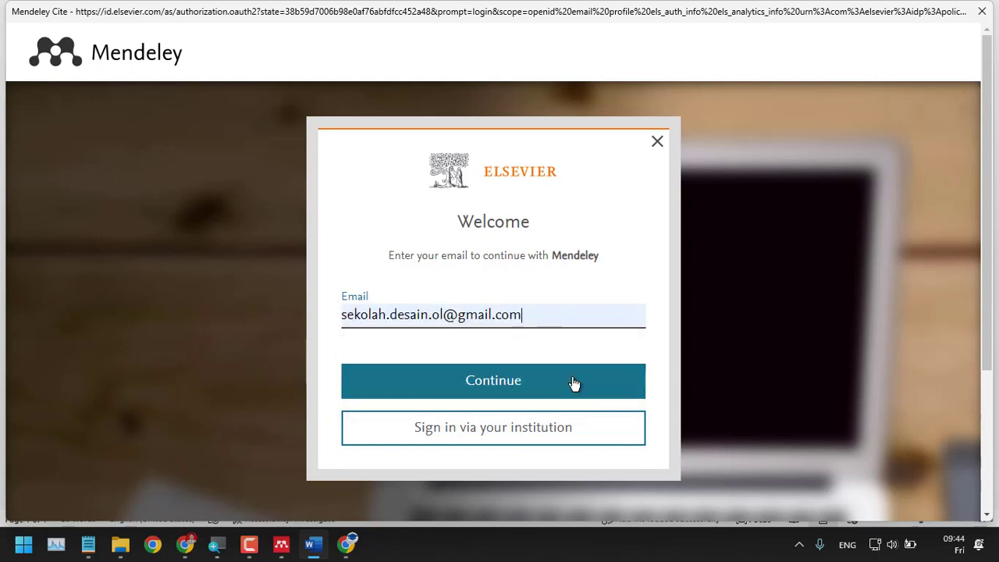
{"action": "left_click", "coordinate": [551, 390]}
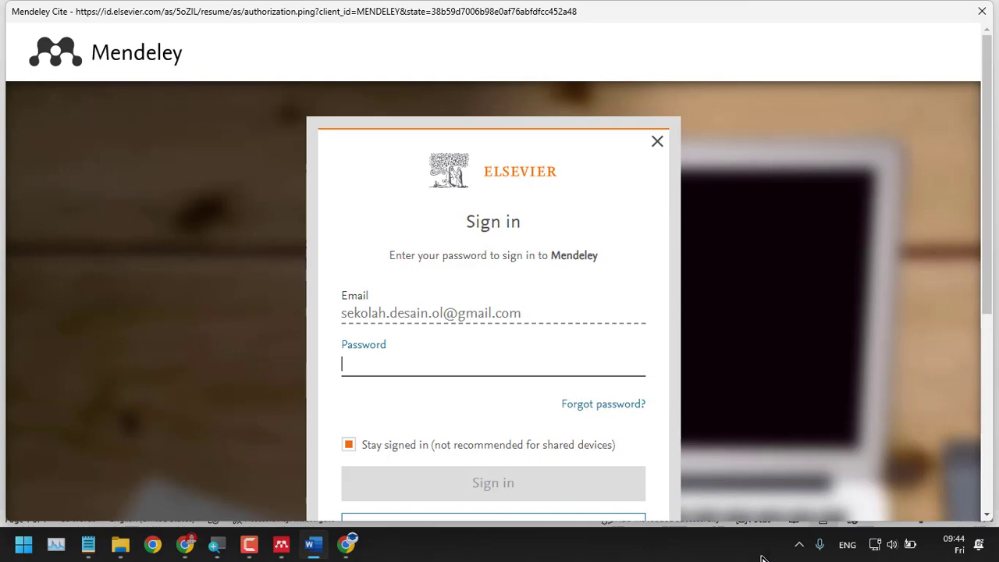
{"action": "type", "text": "**********"}
{"action": "scroll", "coordinate": [508, 408], "scroll_direction": "down", "scroll_amount": 3}
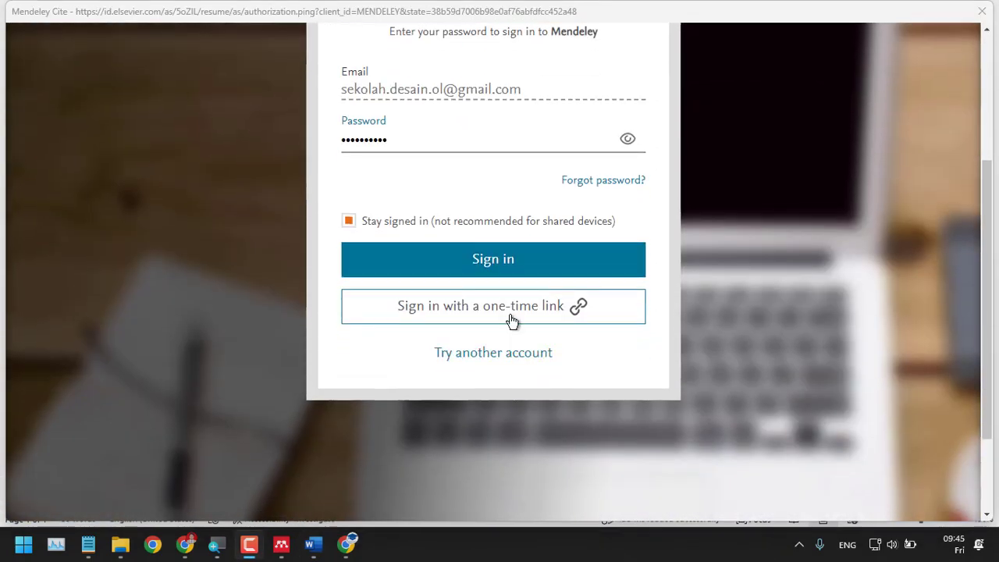
{"action": "left_click", "coordinate": [512, 266]}
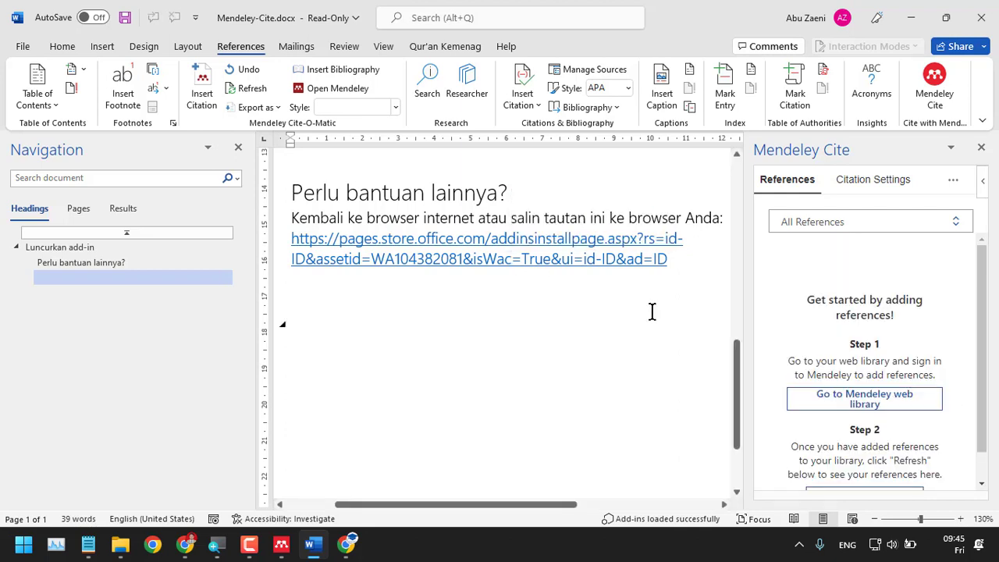
{"action": "scroll", "coordinate": [842, 351], "scroll_direction": "down", "scroll_amount": 2}
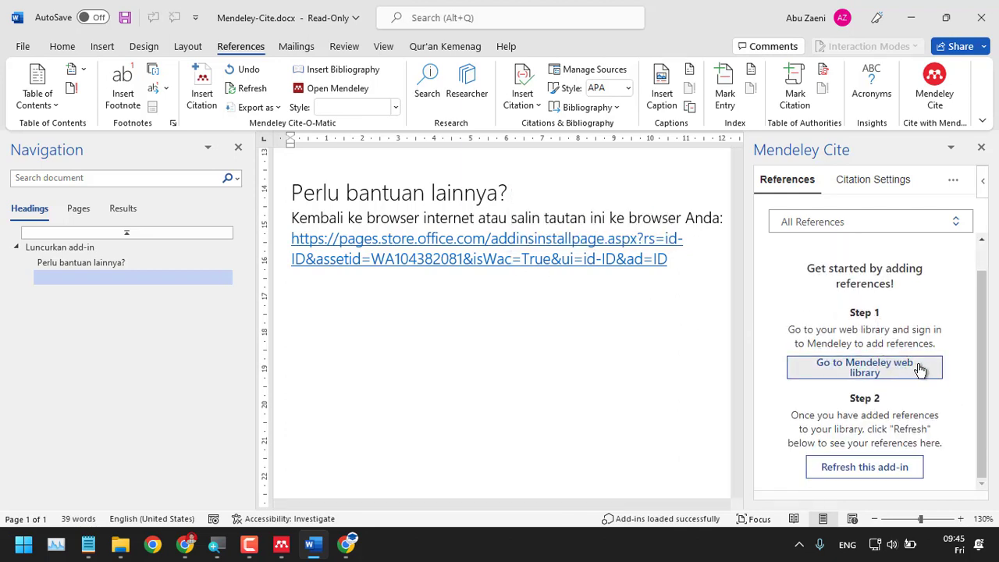
{"action": "scroll", "coordinate": [919, 369], "scroll_direction": "up", "scroll_amount": 1}
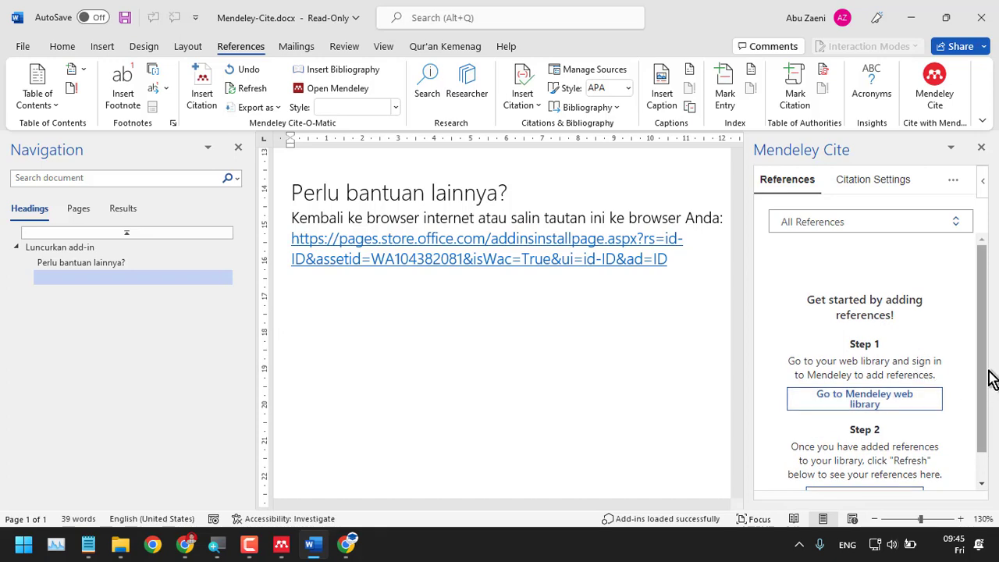
{"action": "left_click", "coordinate": [888, 186]}
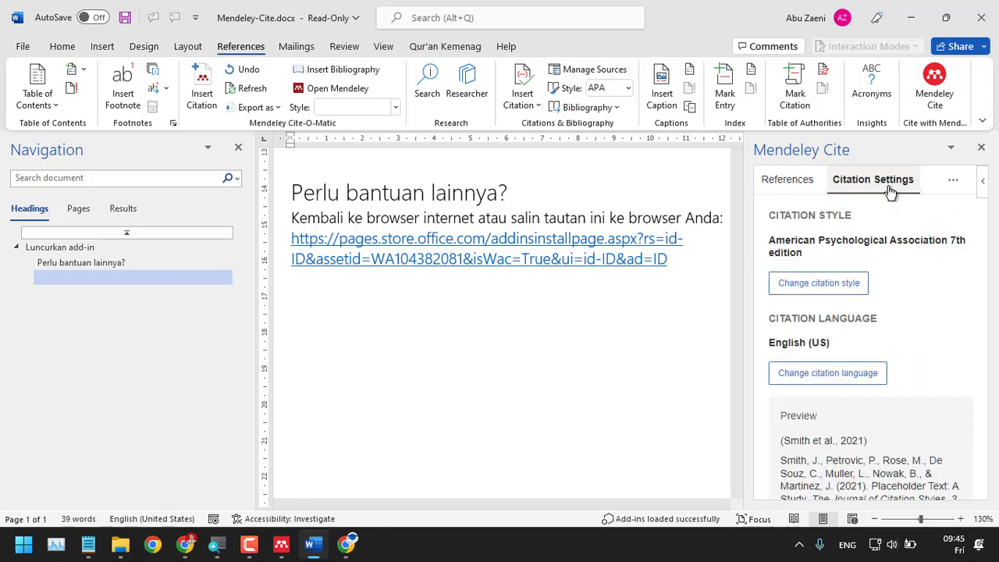
{"action": "left_click", "coordinate": [808, 186]}
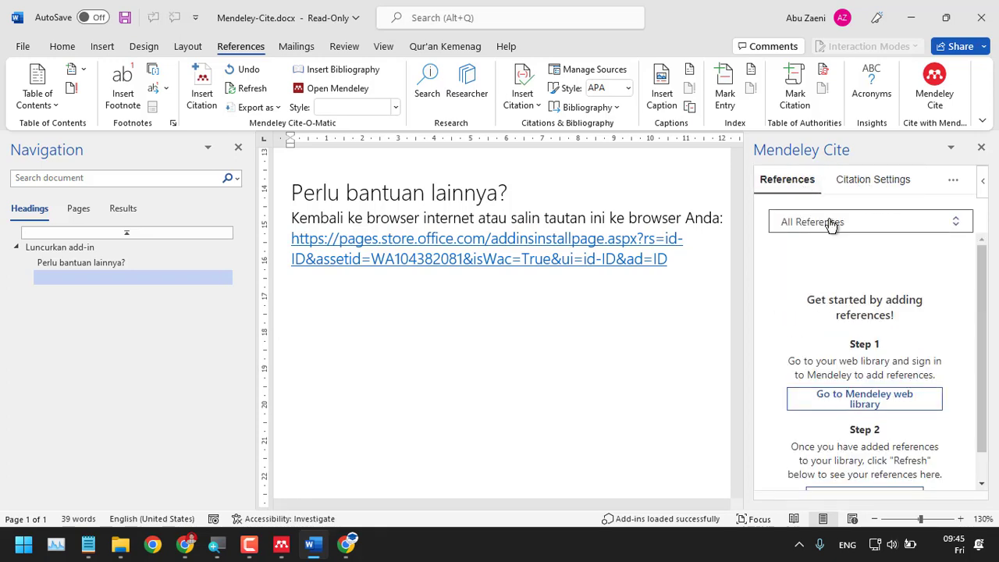
{"action": "left_click", "coordinate": [877, 225]}
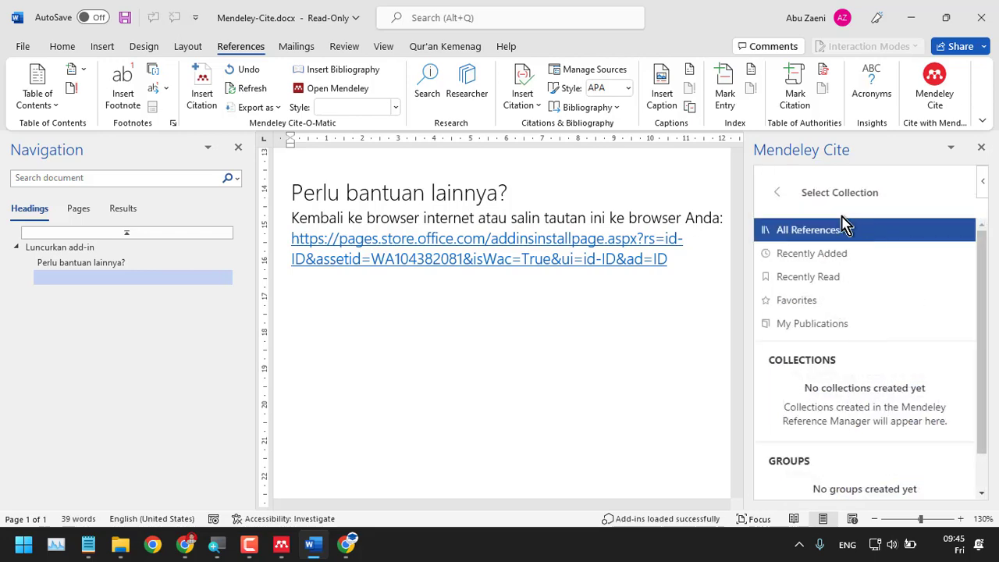
{"action": "left_click", "coordinate": [777, 196]}
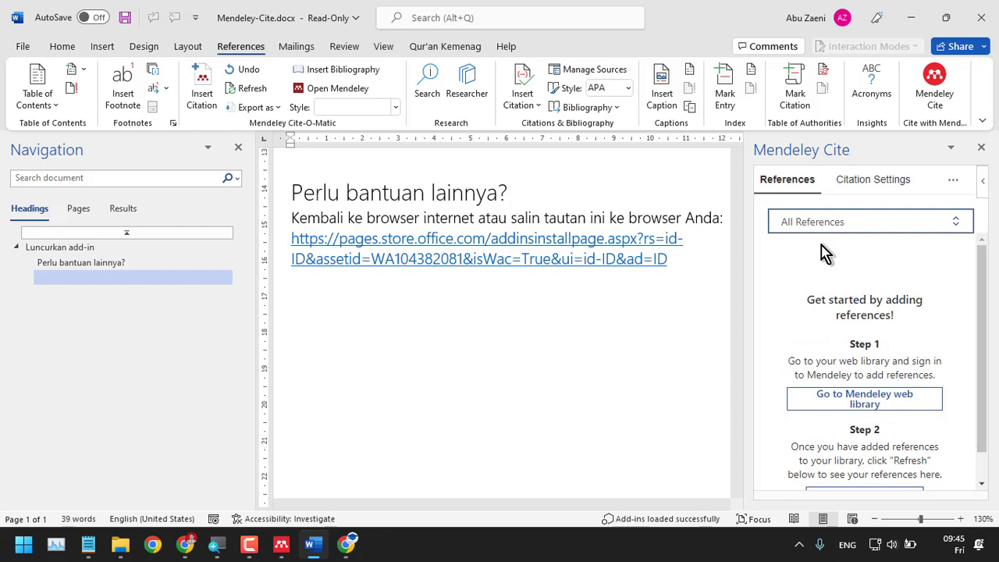
{"action": "scroll", "coordinate": [863, 316], "scroll_direction": "down", "scroll_amount": 1}
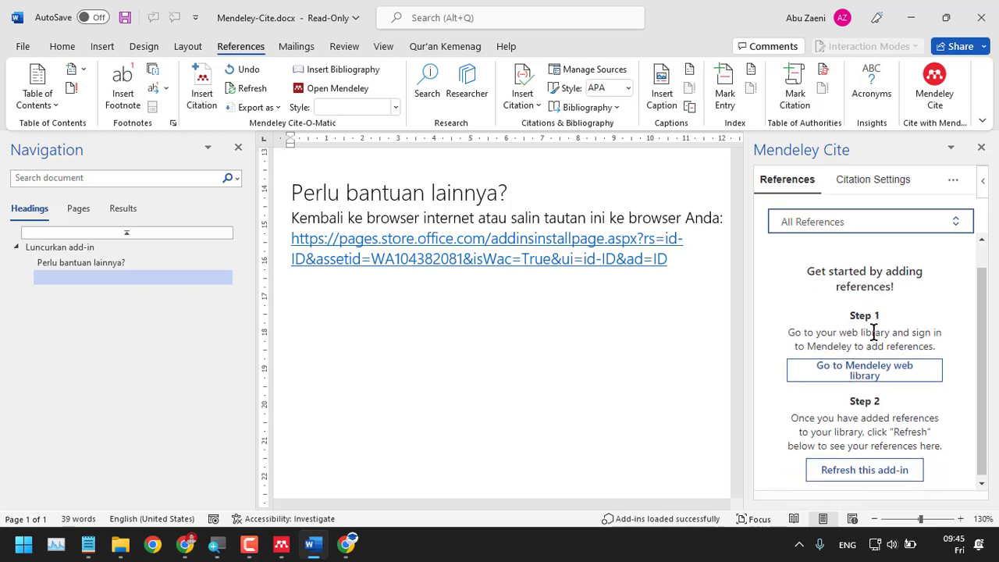
{"action": "scroll", "coordinate": [905, 352], "scroll_direction": "up", "scroll_amount": 1}
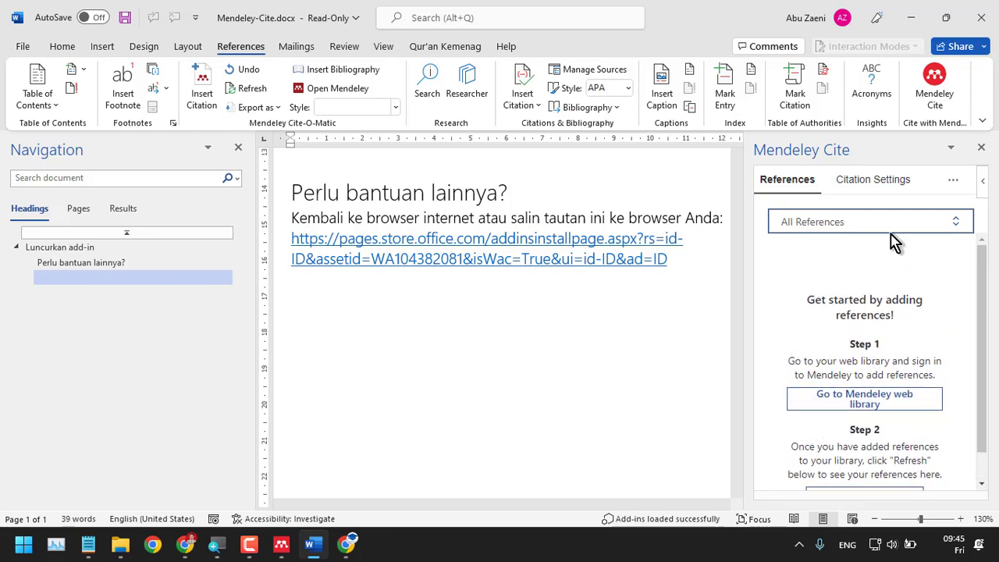
{"action": "left_click", "coordinate": [874, 184]}
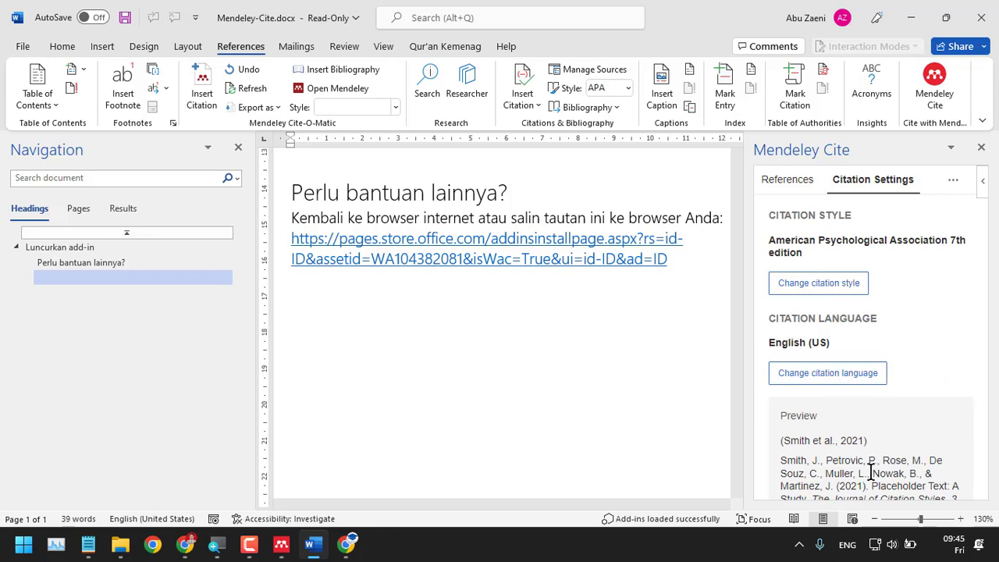
{"action": "left_click", "coordinate": [792, 178]}
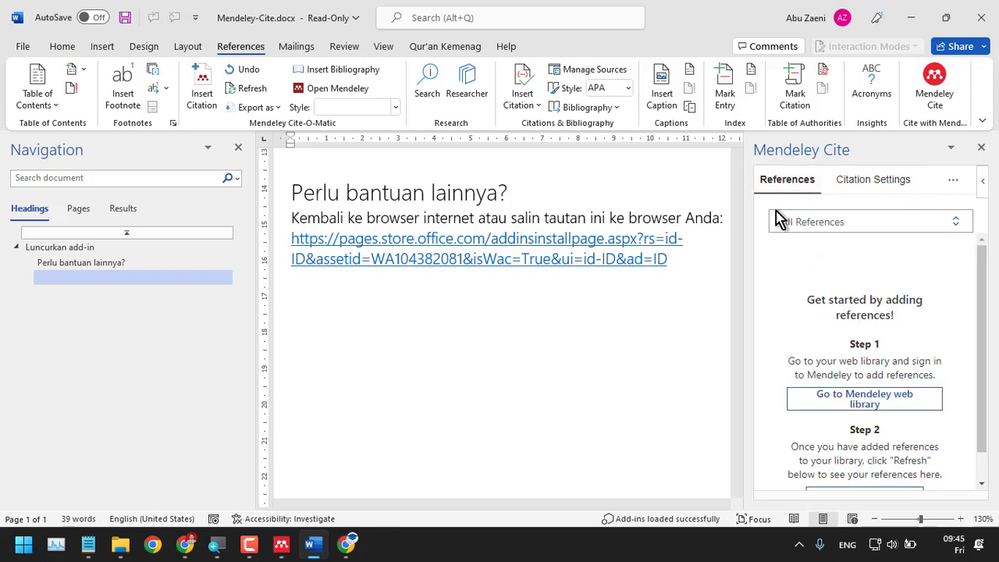